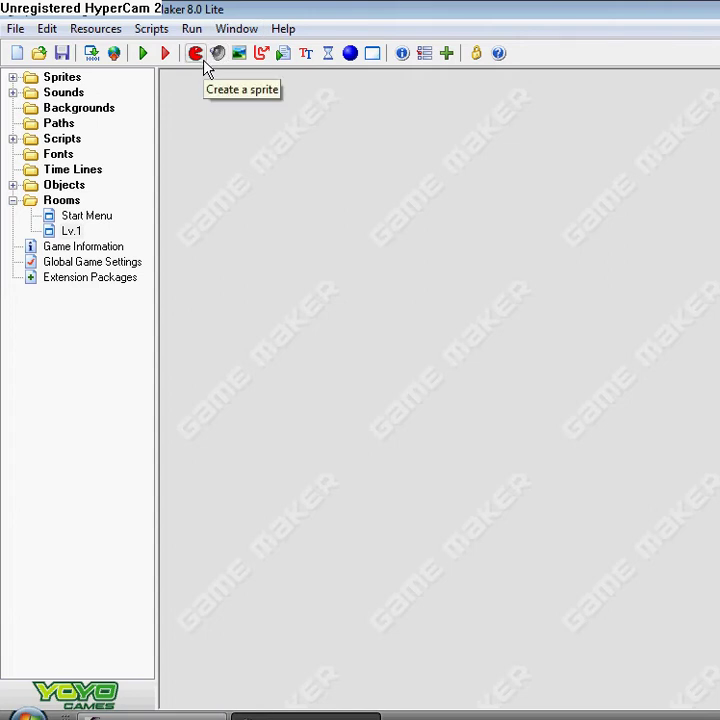
Open the existing coin sprite, preview its ten-frame spinning animation, then close the frame editor.
double_click(28, 79)
double_click(48, 200)
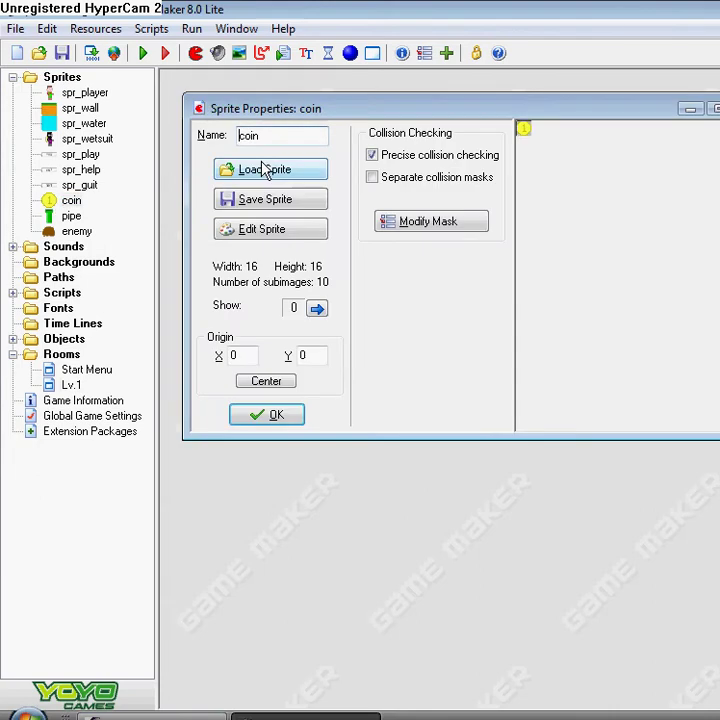
click(303, 230)
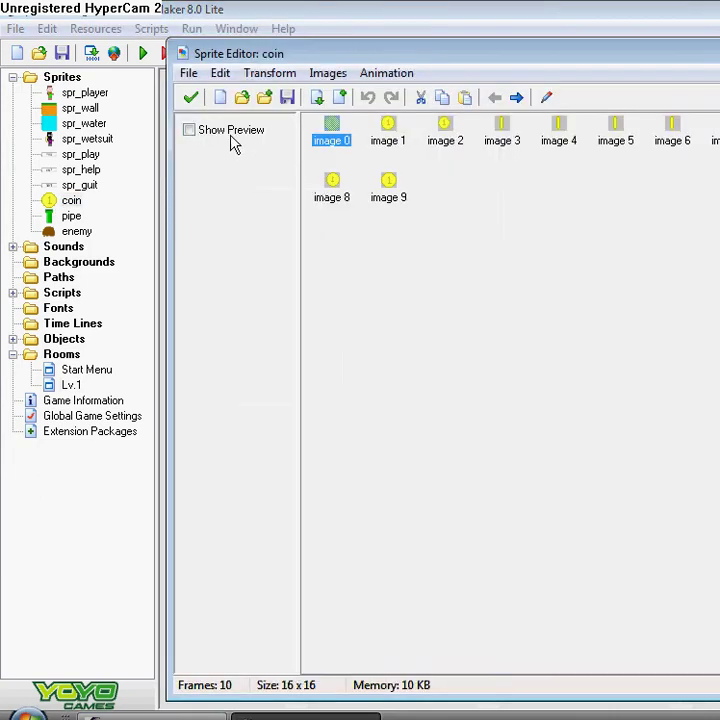
click(189, 131)
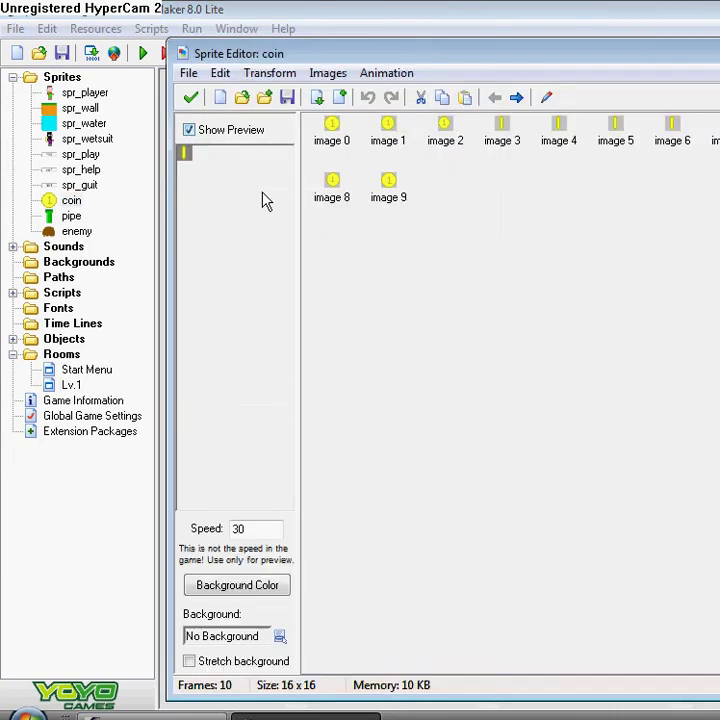
click(189, 131)
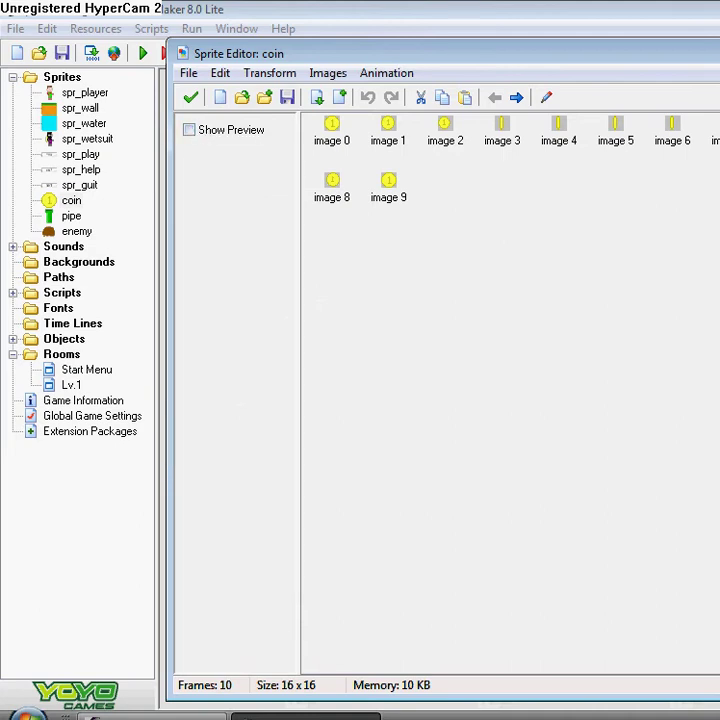
drag(660, 62, 545, 109)
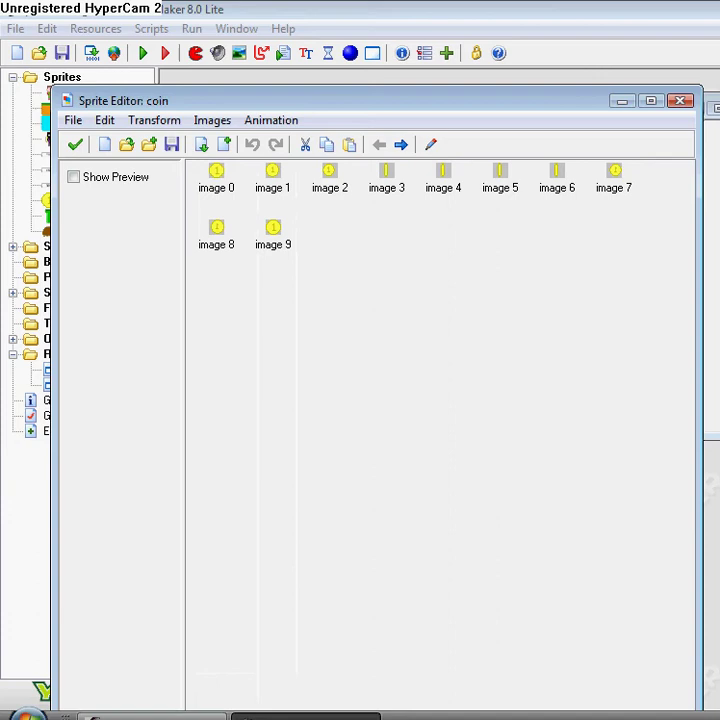
click(75, 144)
Close the coin sprite and create a new sprite spr_coin with one blank frame.
click(275, 416)
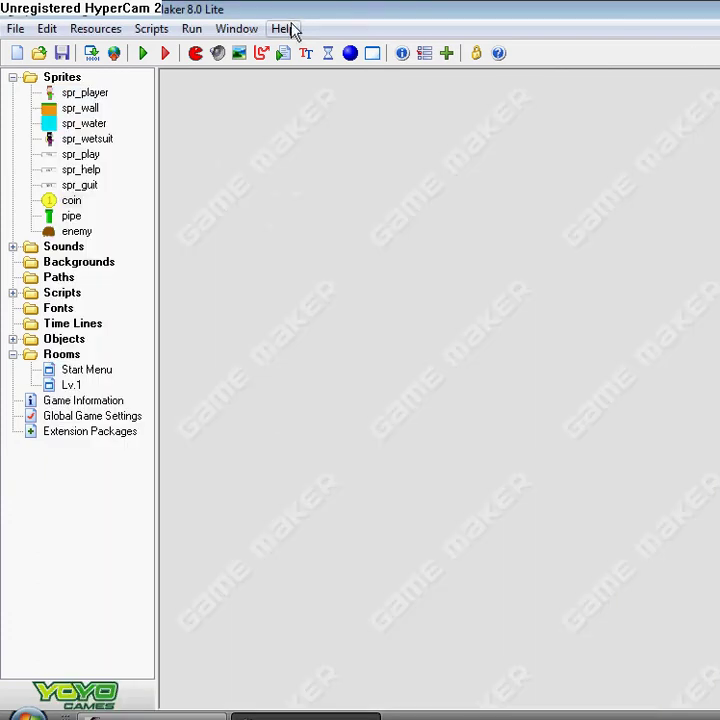
click(194, 54)
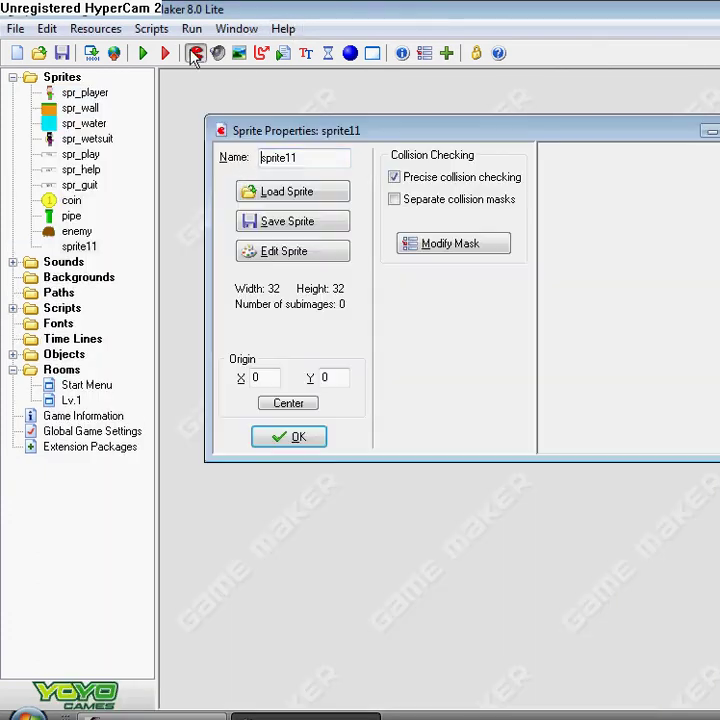
double_click(268, 160)
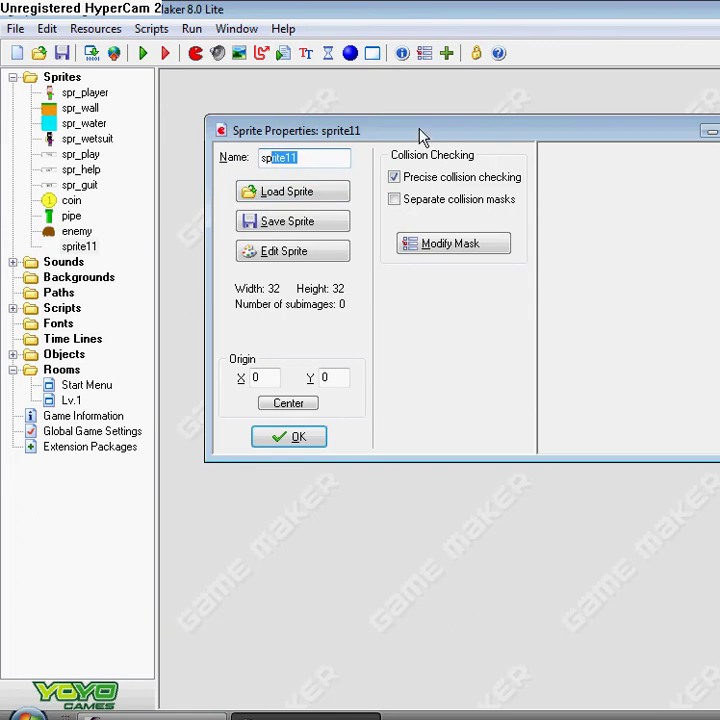
key(BackSpace)
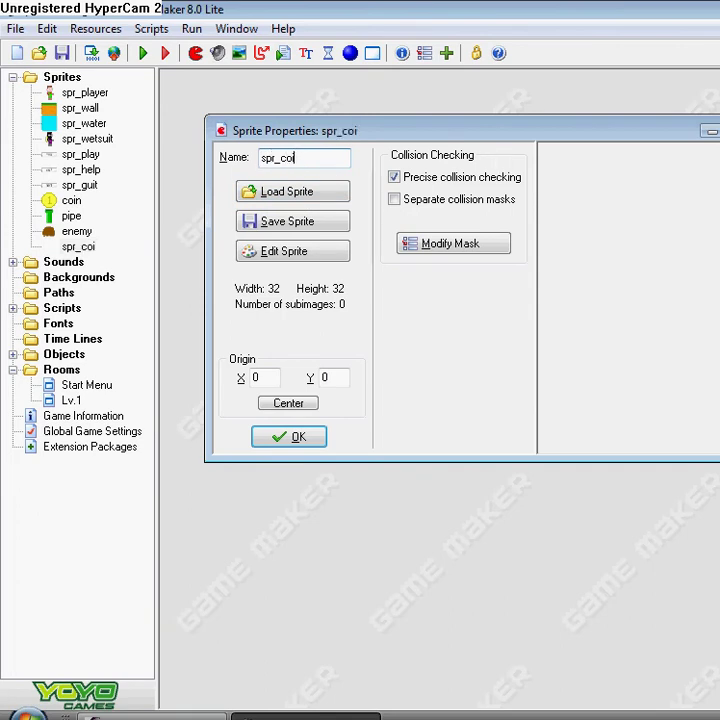
click(245, 252)
click(200, 146)
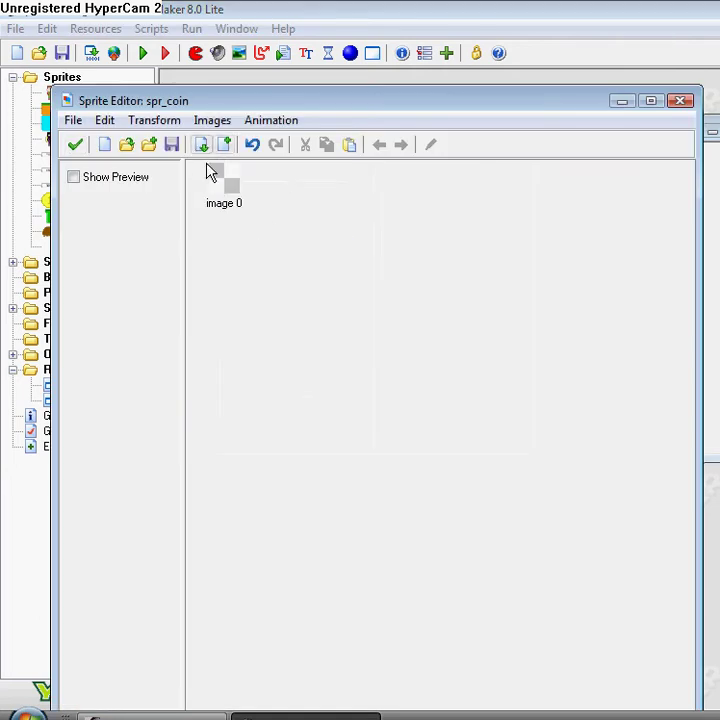
Open the blank frame magnified, with olive as main colour and light yellow as second colour.
click(428, 146)
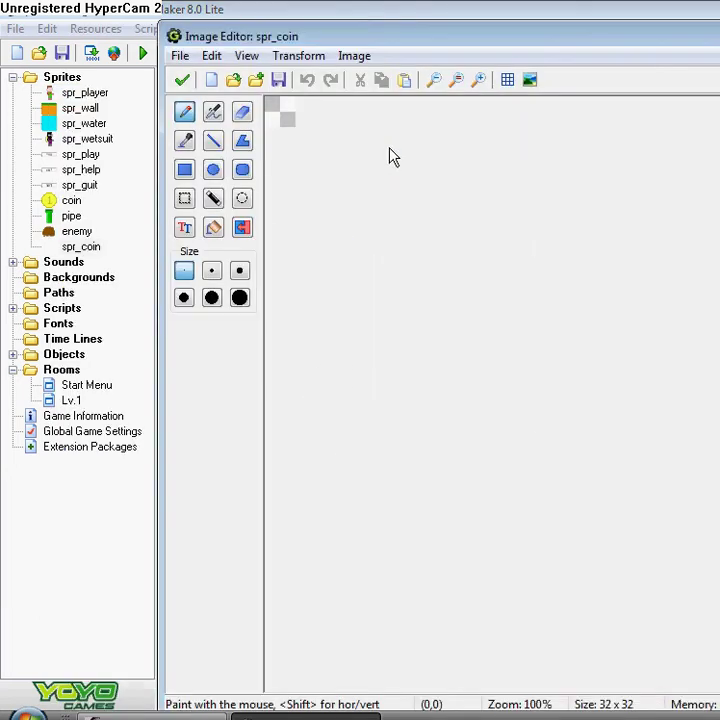
click(479, 80)
click(479, 80)
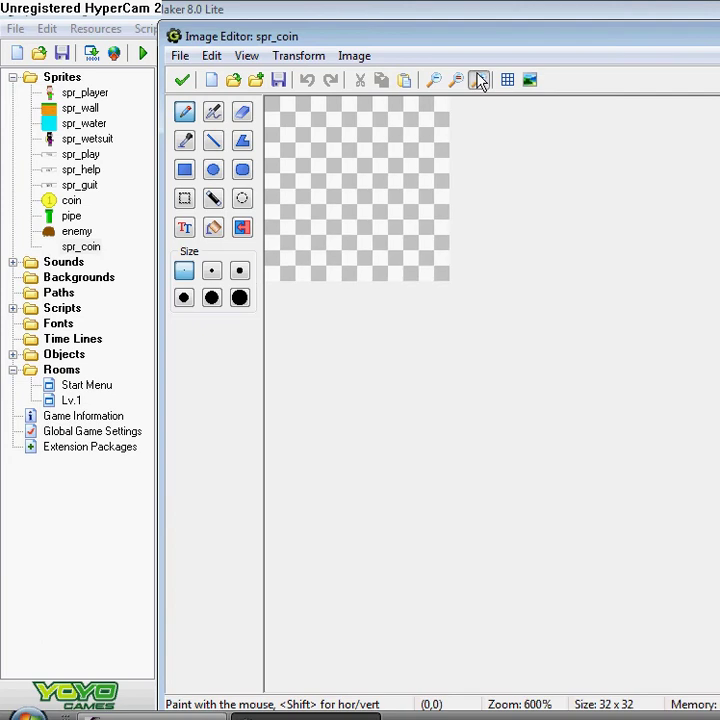
click(479, 80)
click(479, 80)
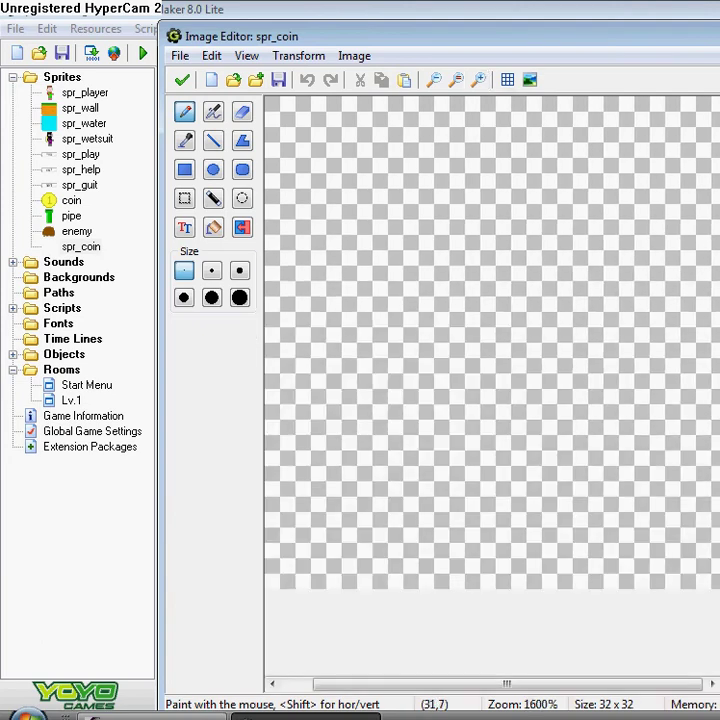
key(super+Up)
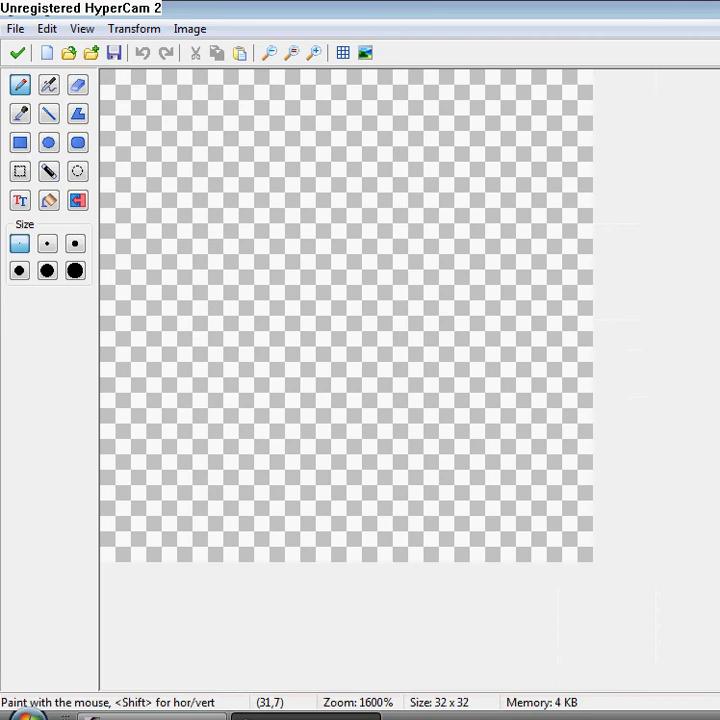
drag(667, 13, 527, 50)
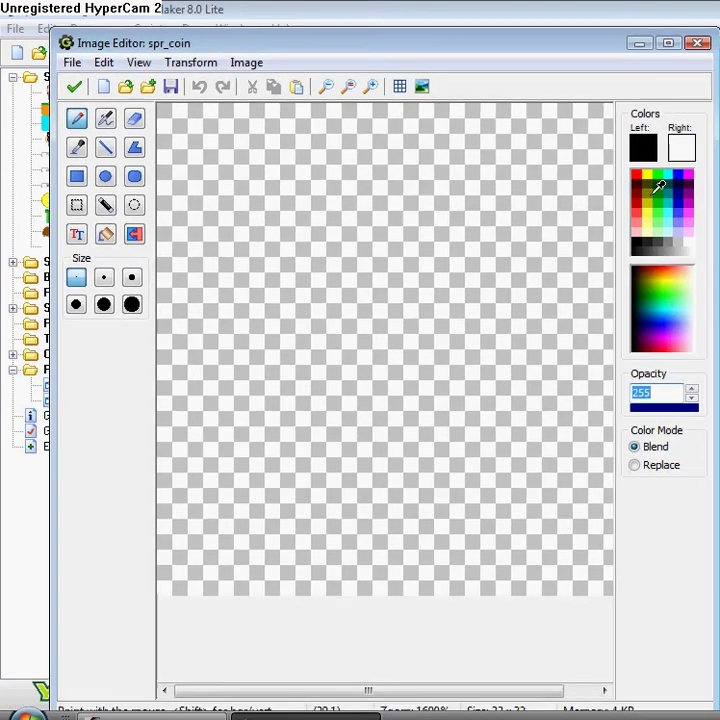
click(652, 193)
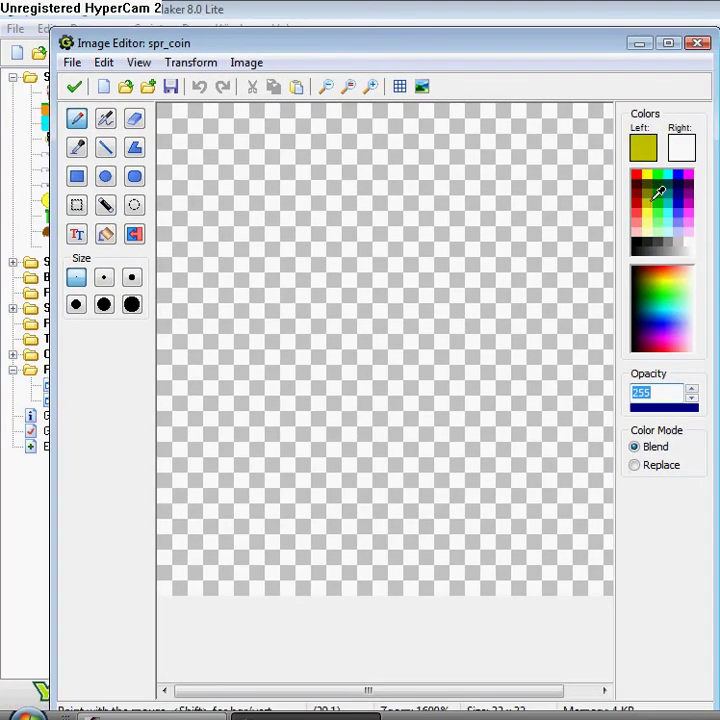
right_click(656, 213)
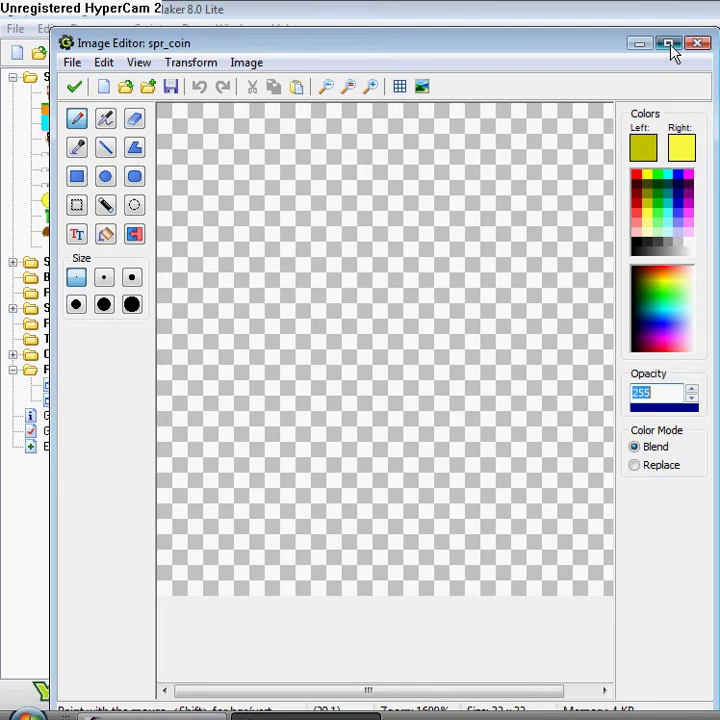
Draw a filled, olive-outlined yellow circle across the whole canvas.
click(668, 43)
click(50, 144)
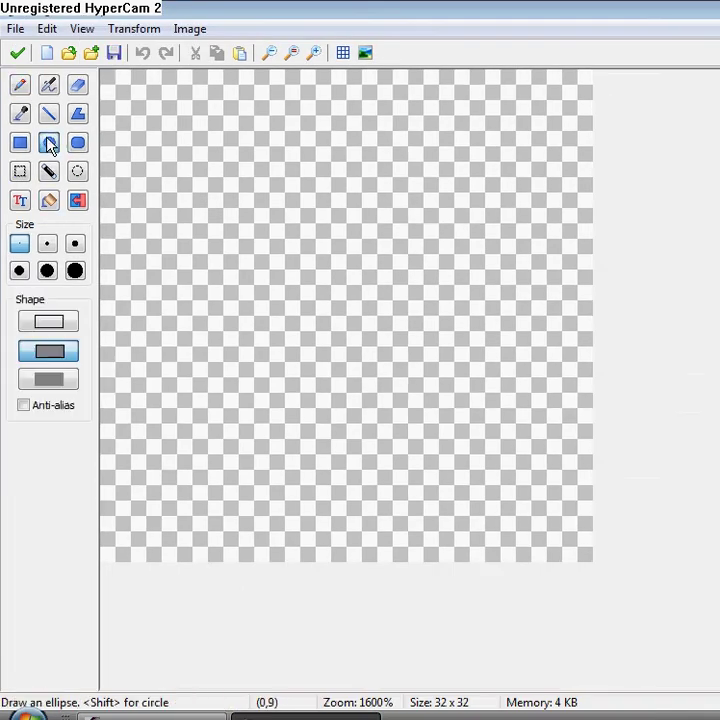
click(60, 352)
mouse_move(104, 71)
mouse_down()
mouse_move(590, 565)
mouse_move(592, 555)
mouse_up()
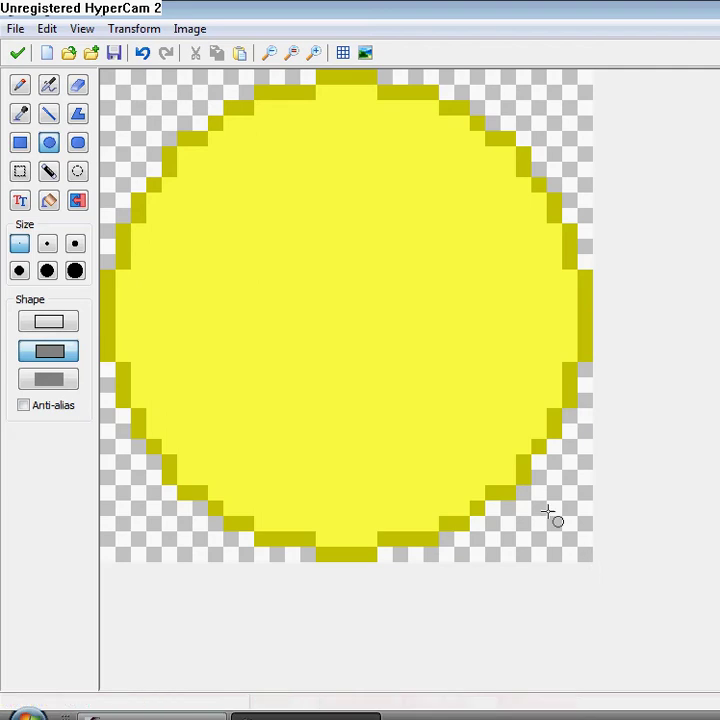
Place a numeral 1 on the coin, then undo it as too small.
click(20, 200)
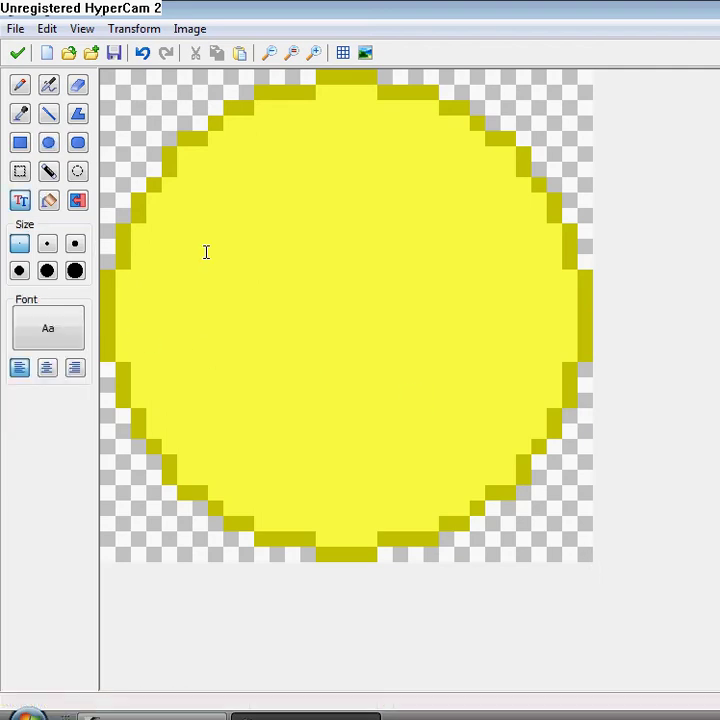
click(206, 252)
text(1)
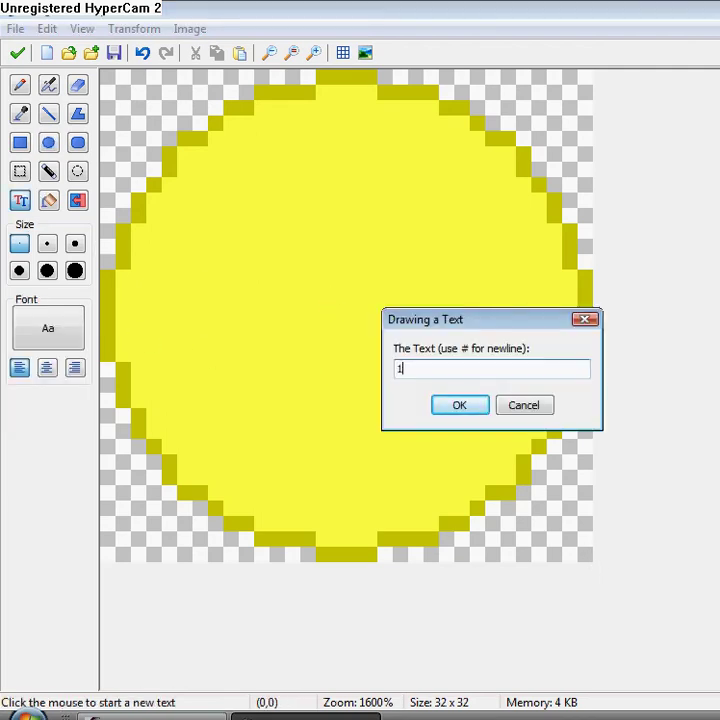
click(461, 410)
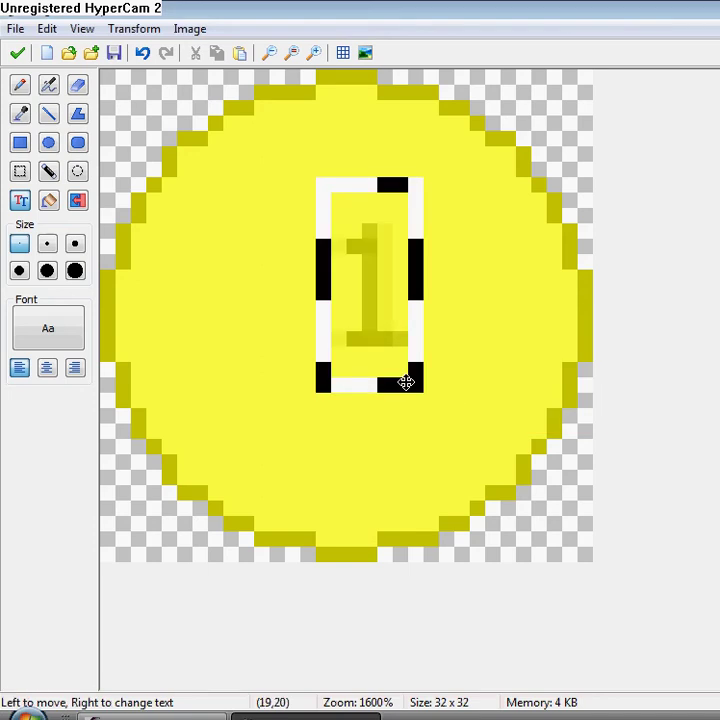
drag(362, 350, 358, 349)
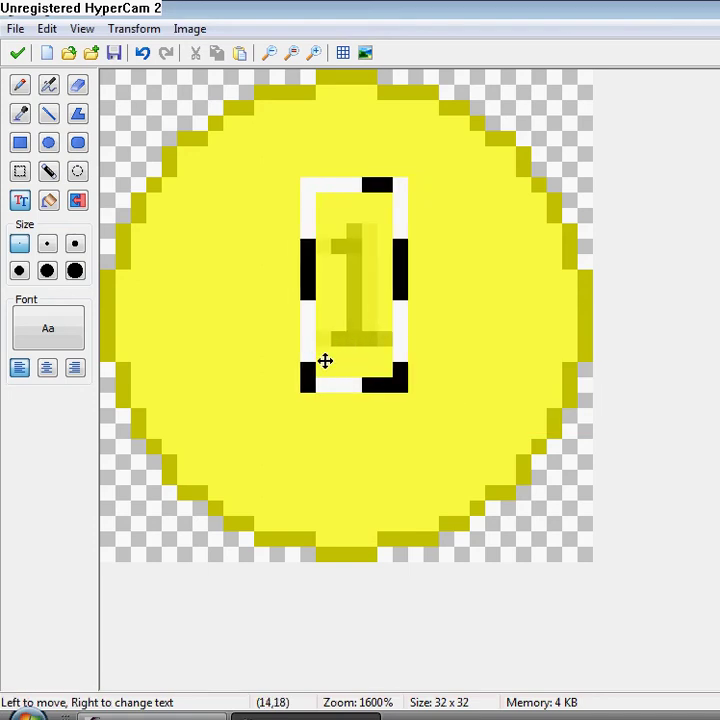
click(143, 52)
Set the text font size to 16 and place a centred 1 on the coin.
click(48, 328)
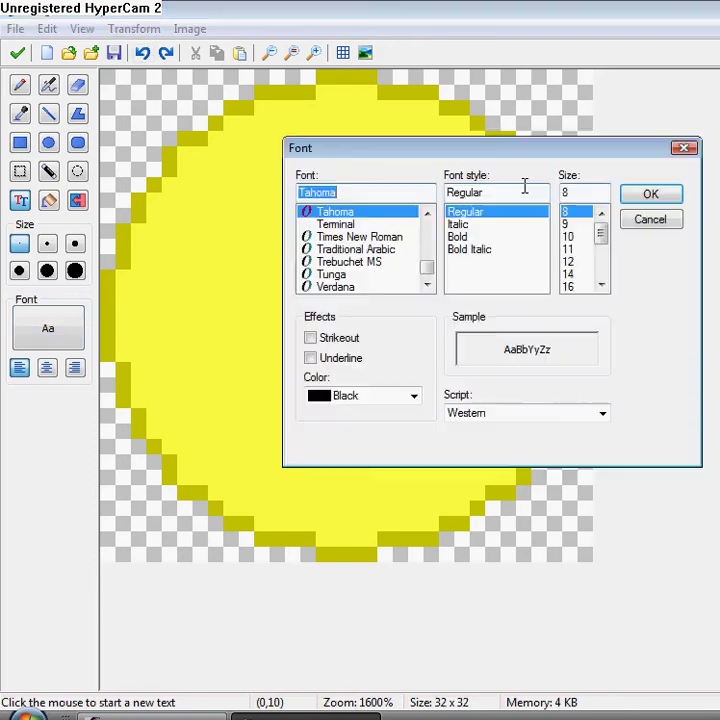
double_click(560, 193)
text(1)
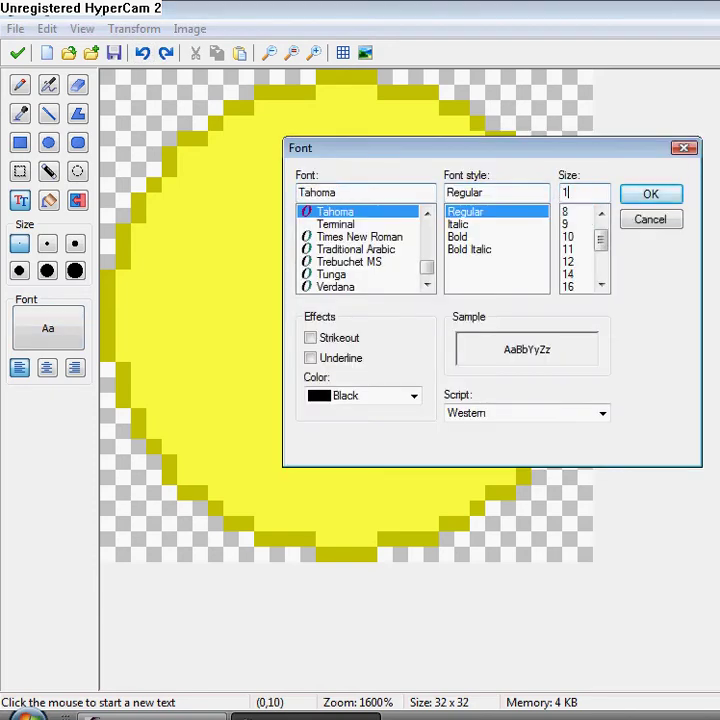
text(6)
key(Return)
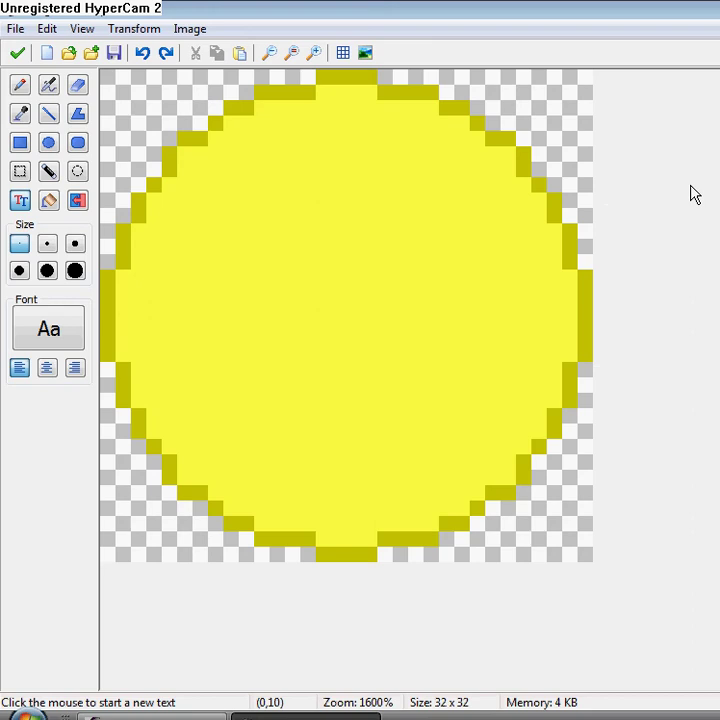
click(420, 230)
text(1)
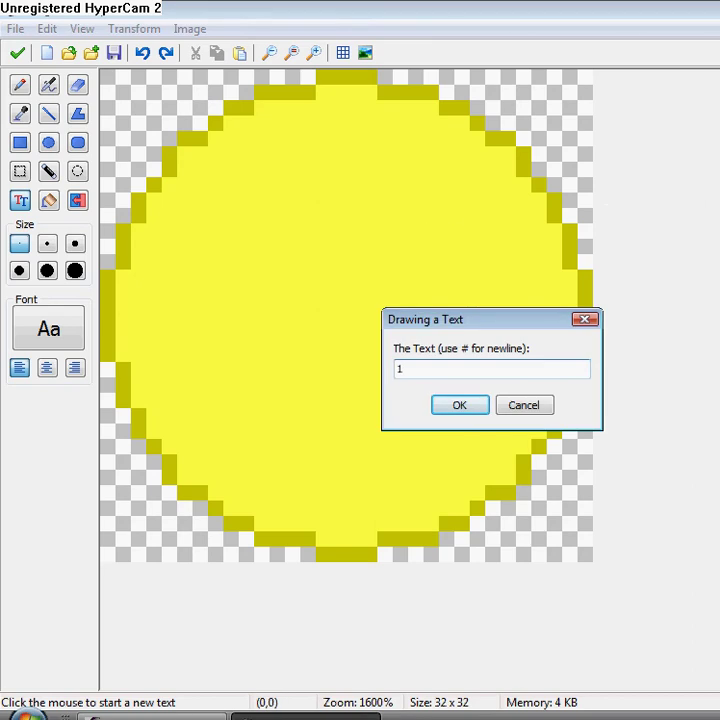
click(459, 405)
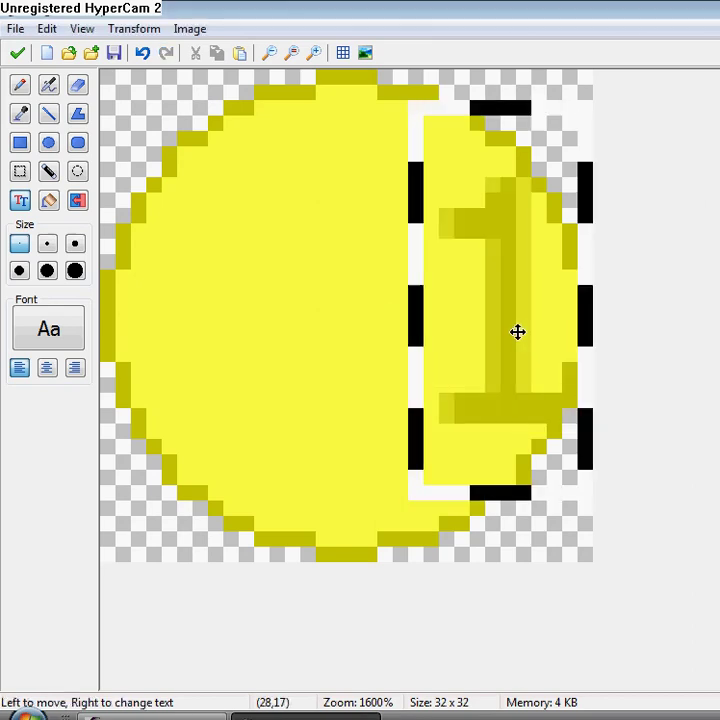
mouse_move(517, 331)
mouse_down()
mouse_move(346, 335)
mouse_move(391, 330)
mouse_up()
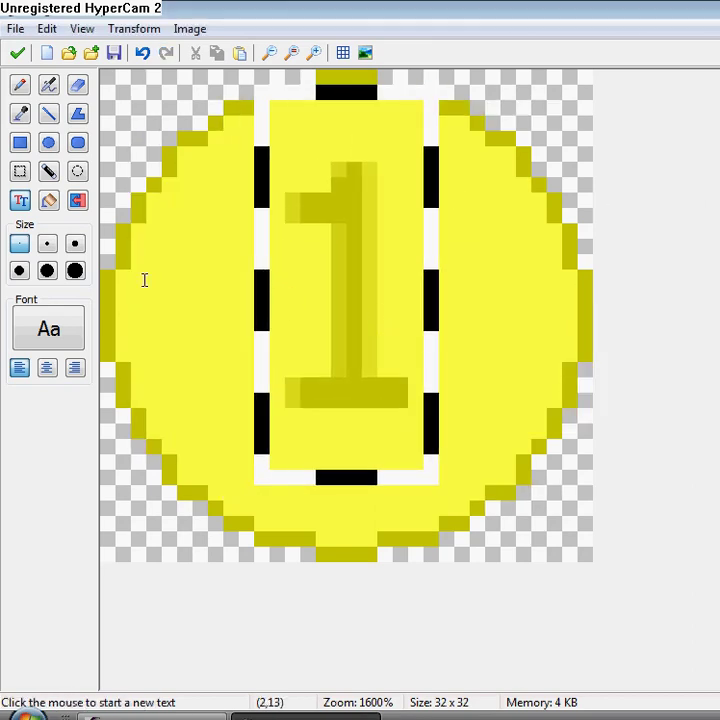
Stretch the frame to 16 pixels wide, keeping aspect ratio, and add a blank image 1.
click(17, 53)
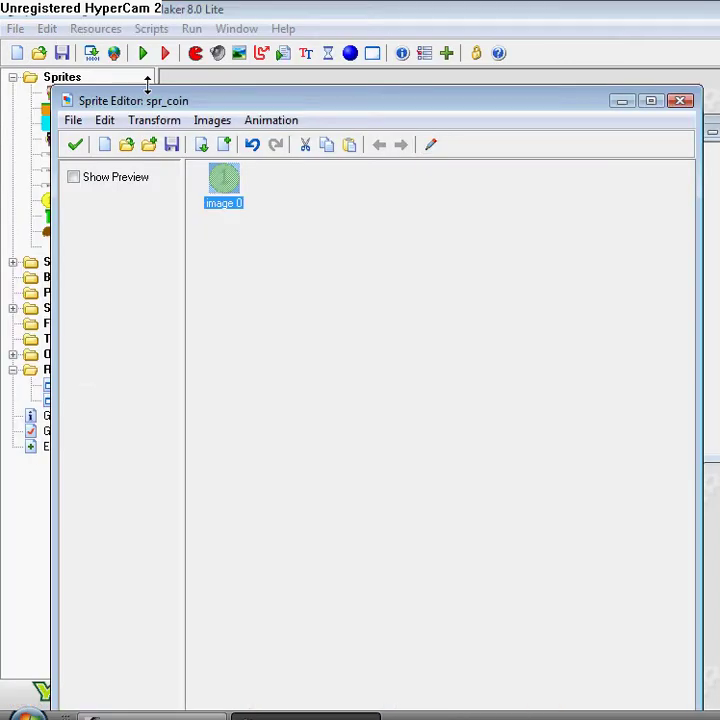
click(150, 122)
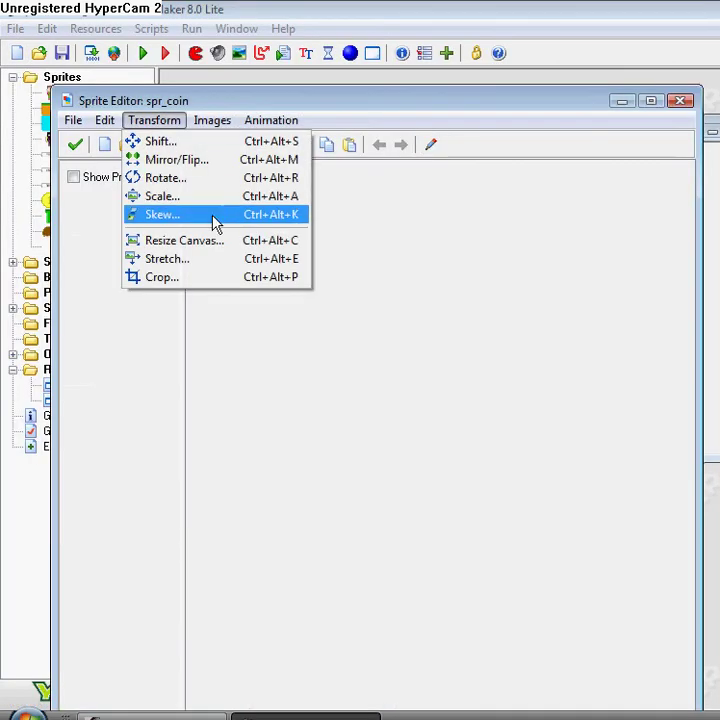
click(188, 262)
key(Tab)
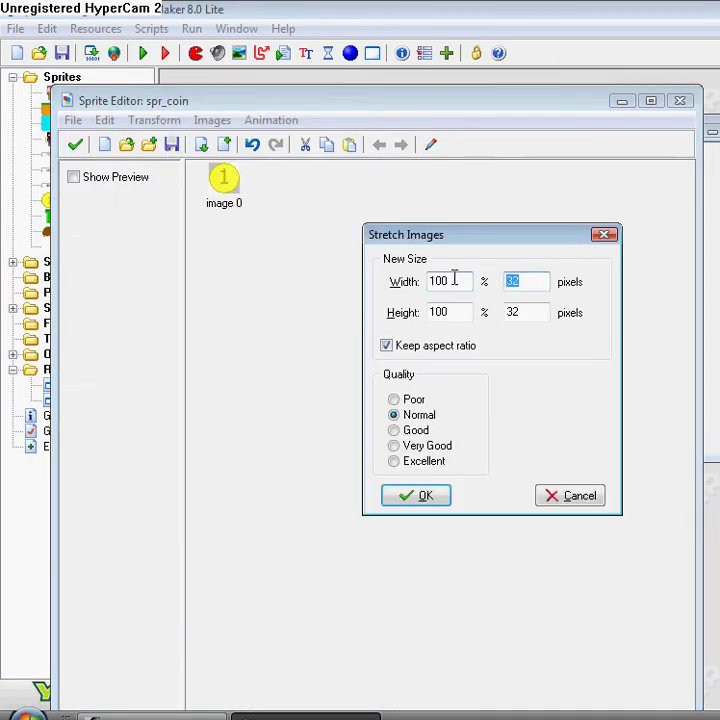
text(16)
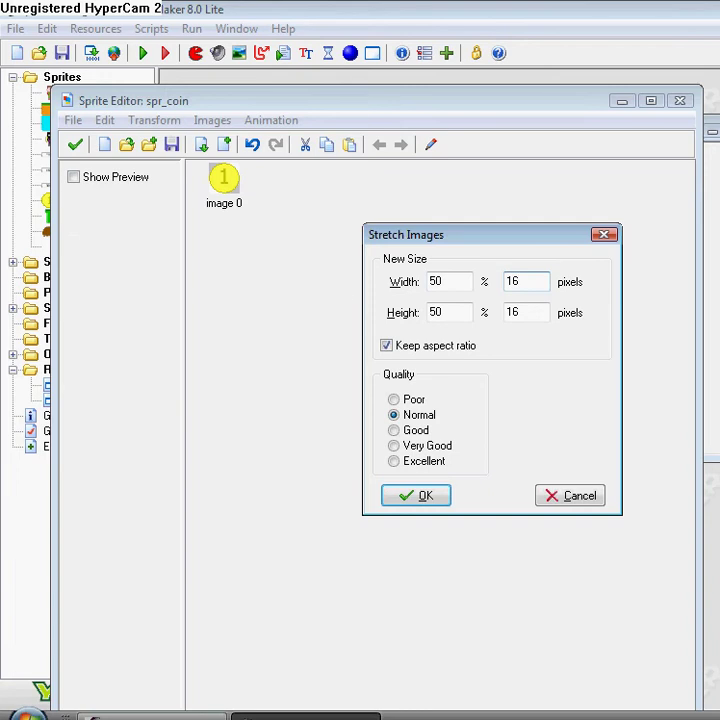
click(415, 499)
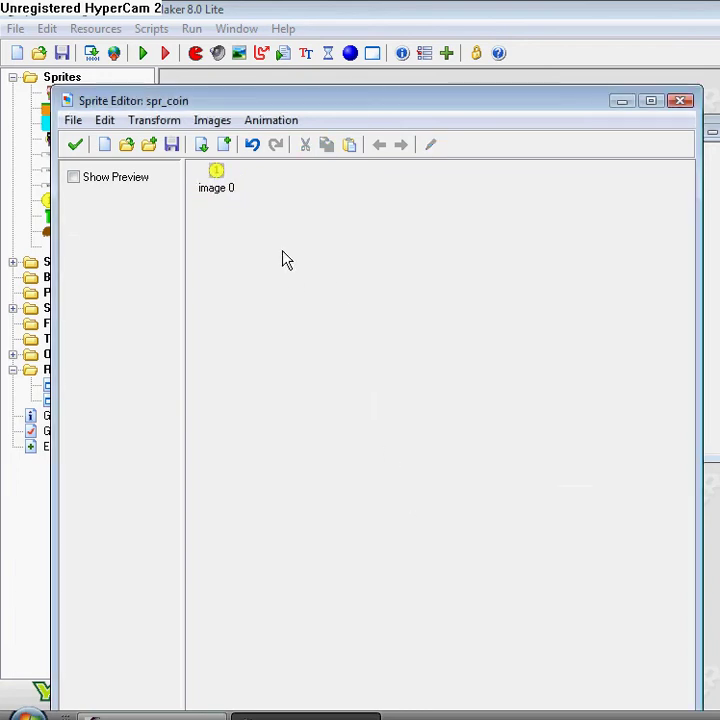
click(201, 145)
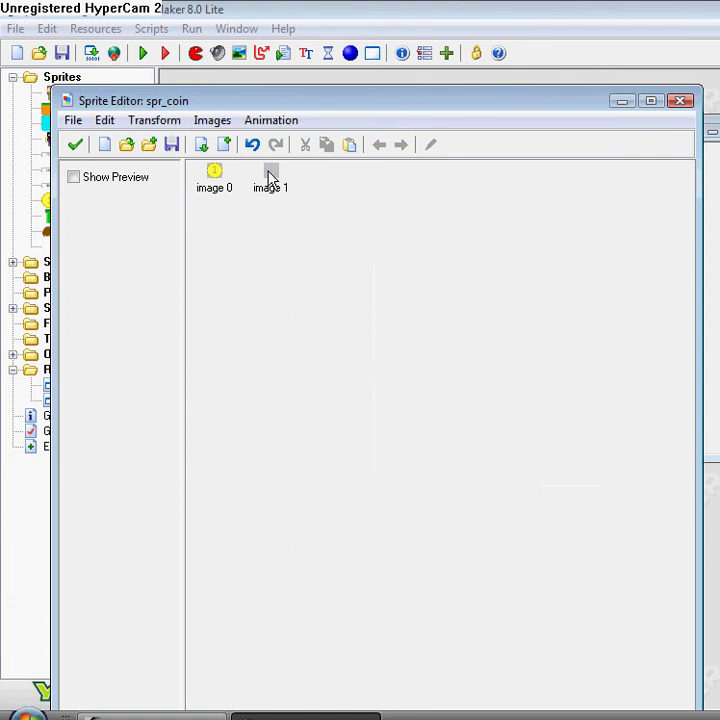
click(268, 177)
Zoom into image 1 and draw a yellow circle filling its canvas.
click(432, 145)
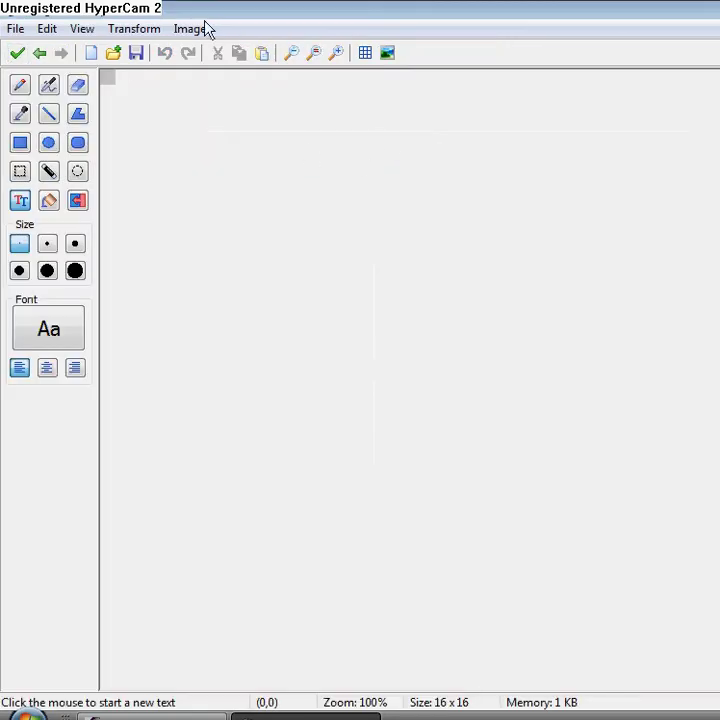
click(338, 54)
click(338, 54)
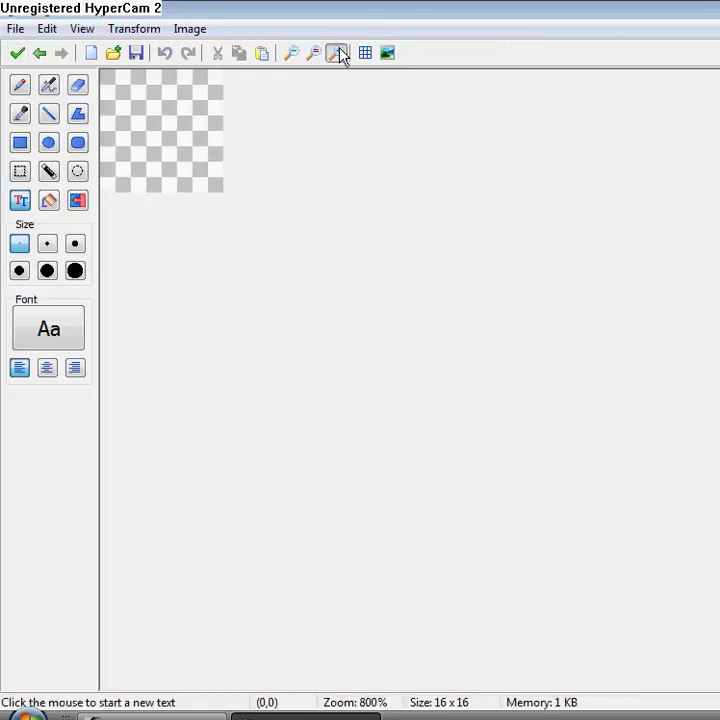
click(338, 54)
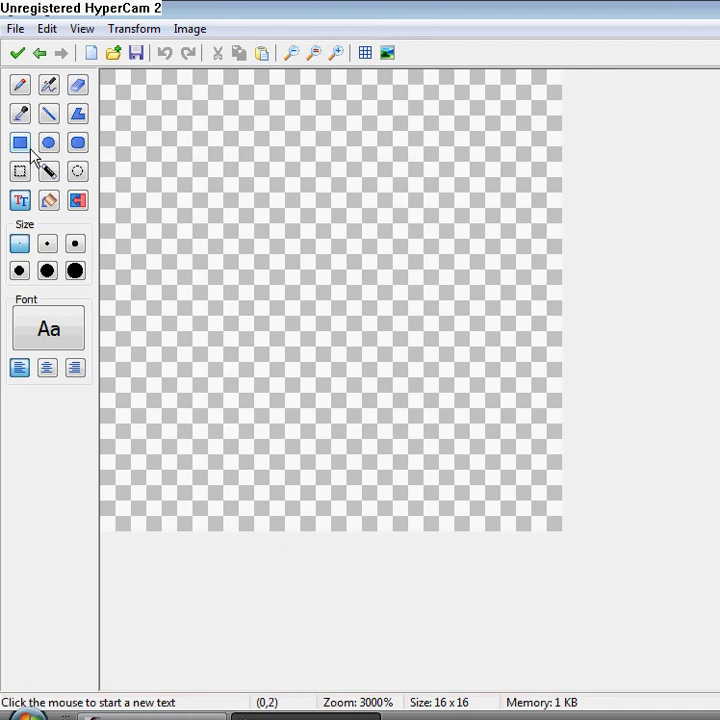
click(48, 142)
mouse_move(127, 89)
mouse_down()
mouse_move(398, 446)
mouse_move(461, 436)
mouse_move(488, 472)
mouse_move(493, 500)
mouse_move(514, 510)
mouse_move(517, 500)
mouse_move(517, 515)
mouse_up()
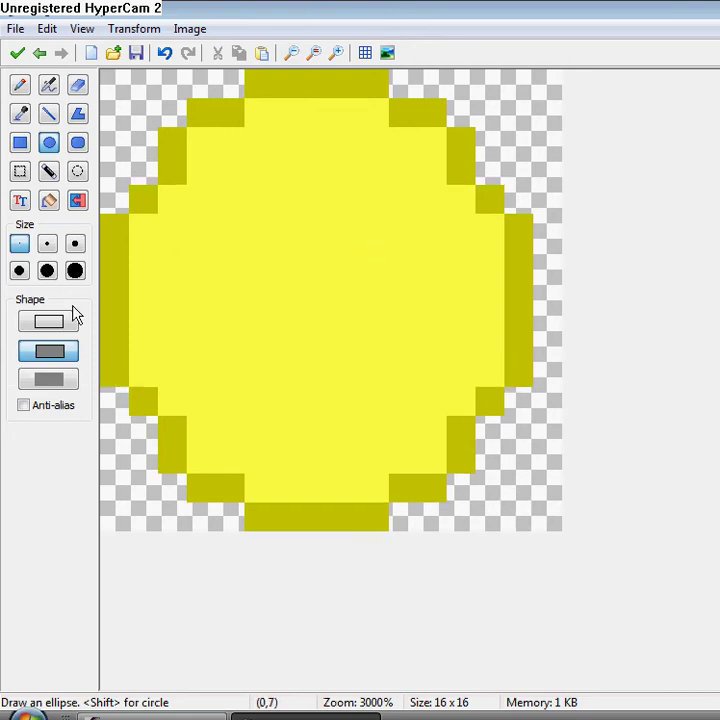
Place a 1 on the coin, then undo it as oversized.
click(20, 201)
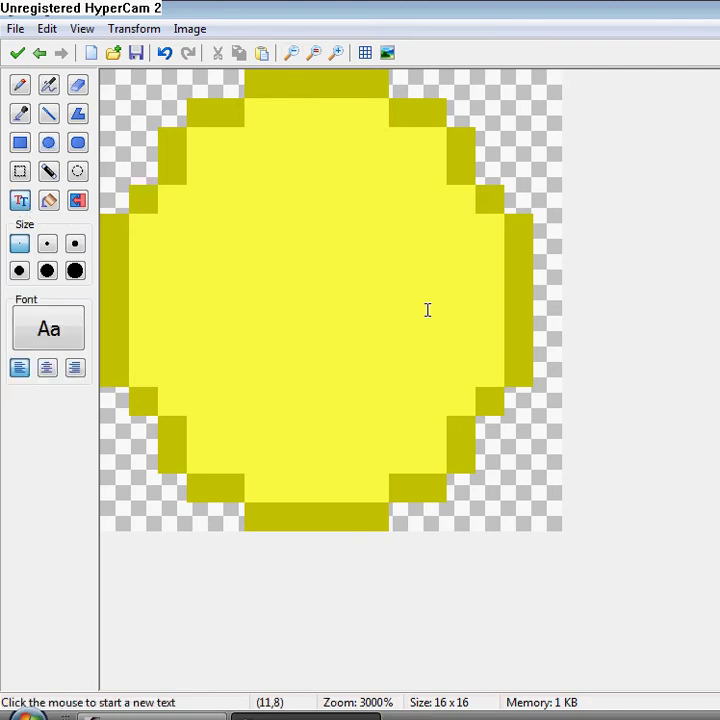
click(427, 309)
text(1)
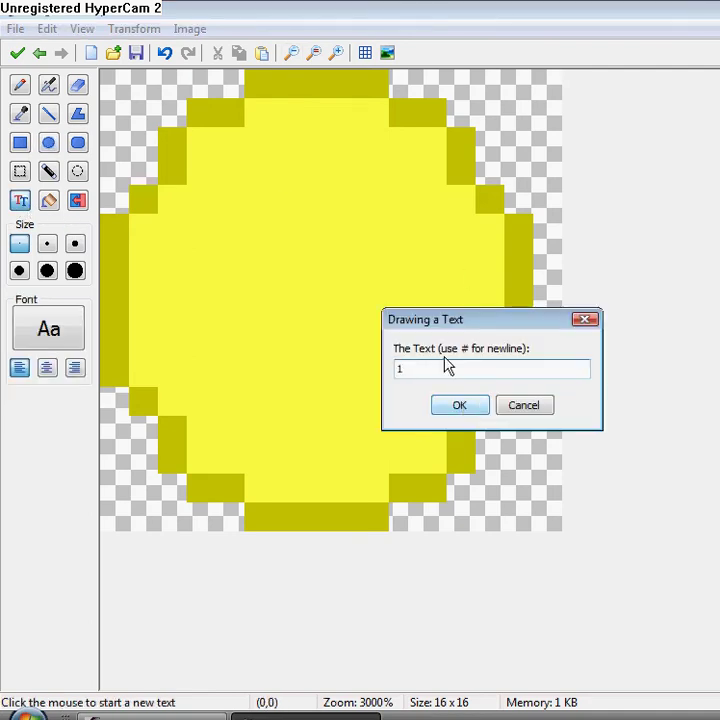
click(459, 406)
mouse_move(405, 321)
mouse_down()
mouse_move(344, 292)
mouse_move(292, 225)
mouse_move(263, 212)
mouse_up()
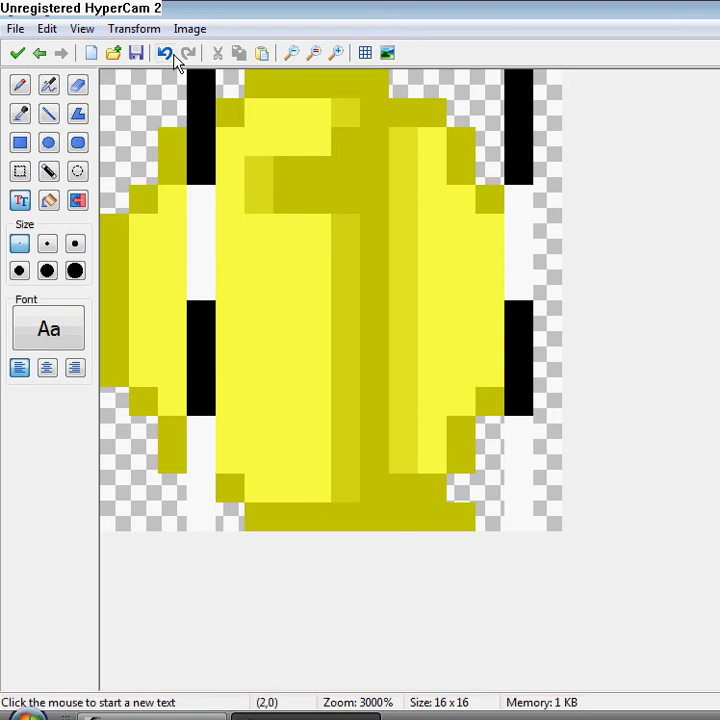
click(168, 56)
Set the font size to 8, centre a small 1 on the coin, and finish the frame.
click(62, 340)
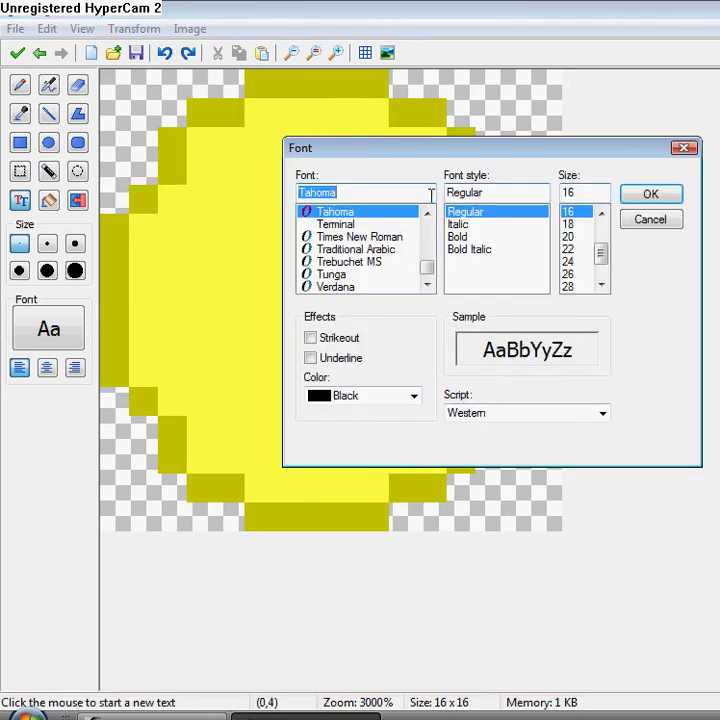
click(575, 190)
text(8)
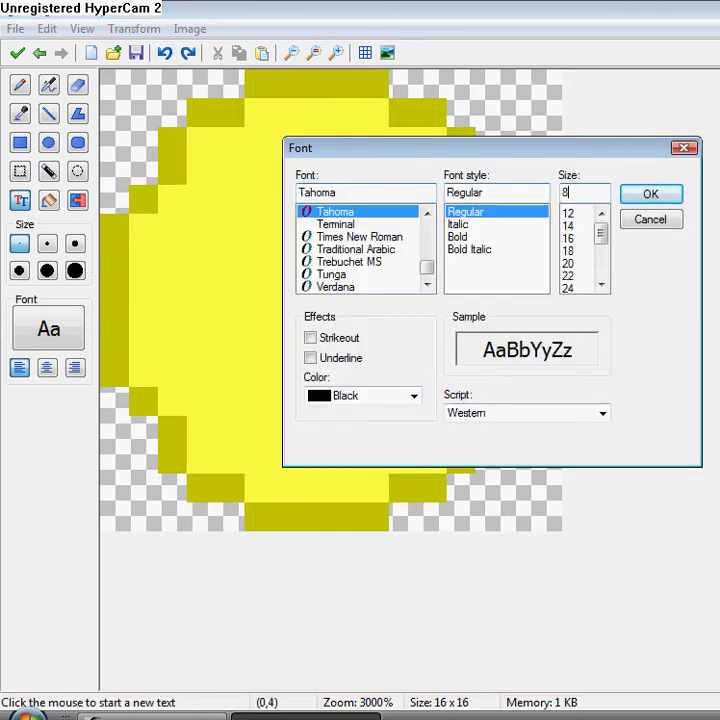
click(651, 193)
click(308, 297)
text(1)
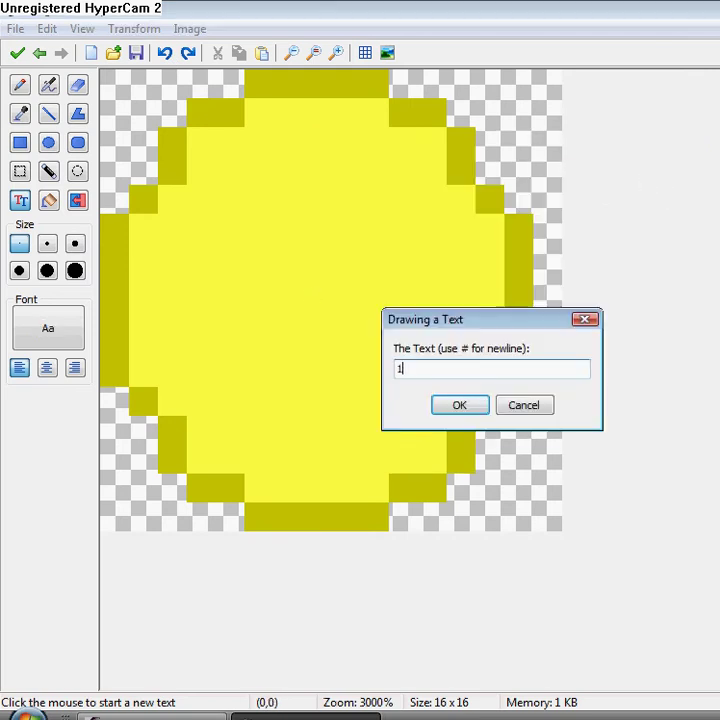
click(459, 405)
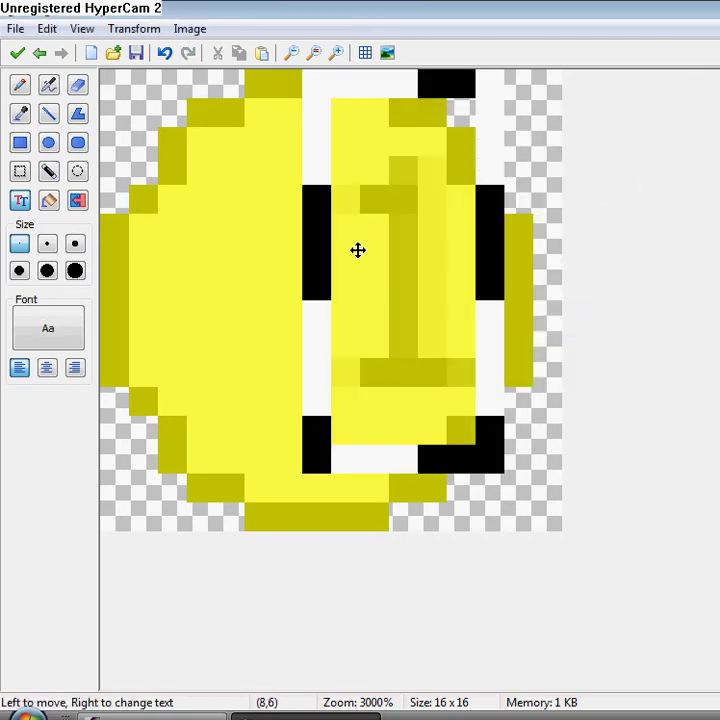
drag(357, 251, 293, 273)
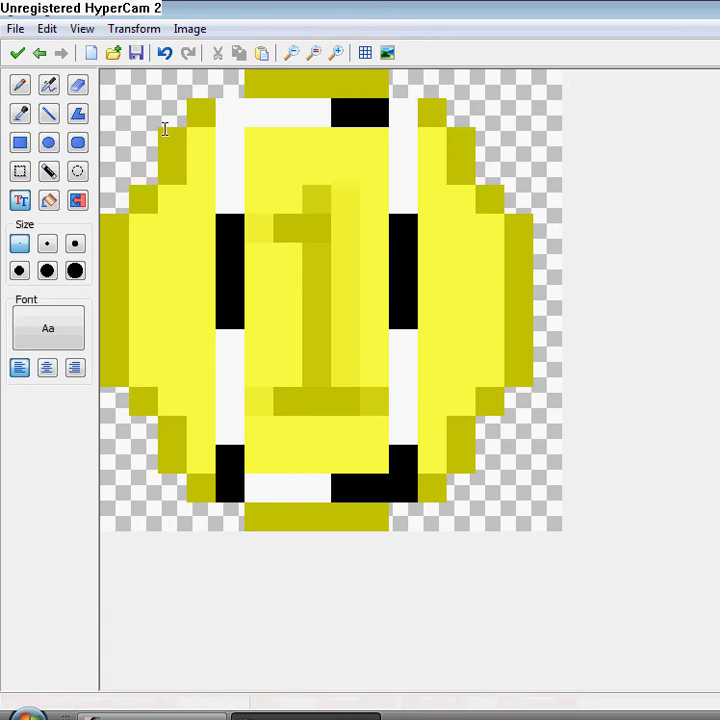
drag(345, 261, 375, 255)
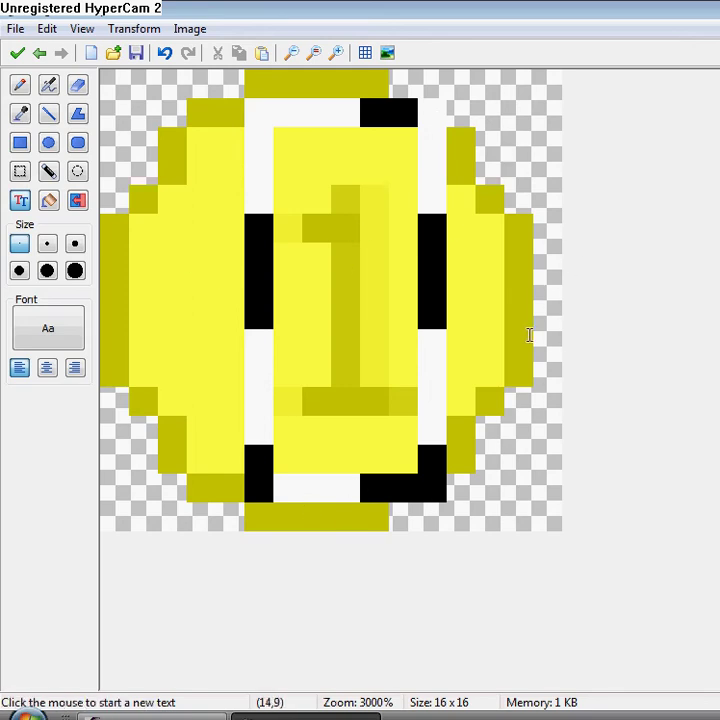
click(19, 52)
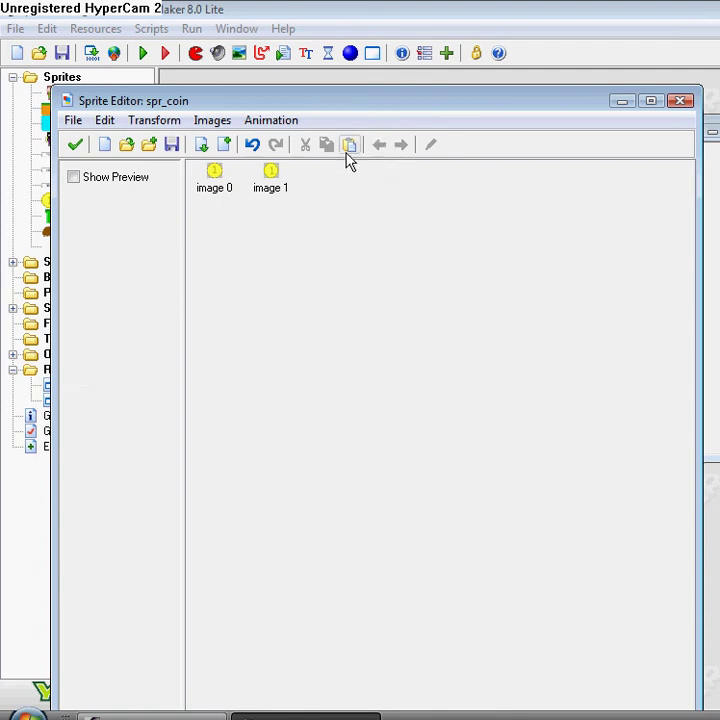
Add a blank third frame, image 2, and open it zoomed in.
click(204, 147)
click(323, 178)
click(430, 144)
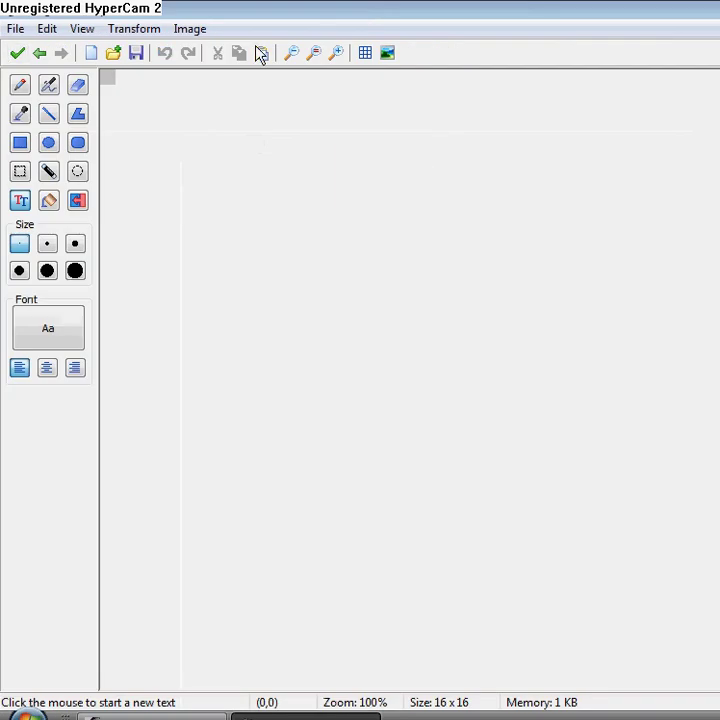
click(343, 50)
click(343, 50)
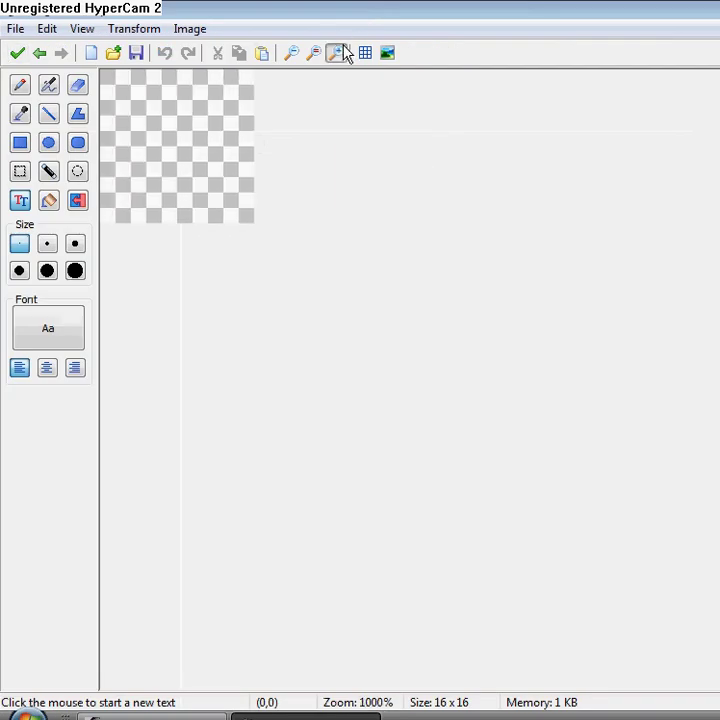
click(343, 52)
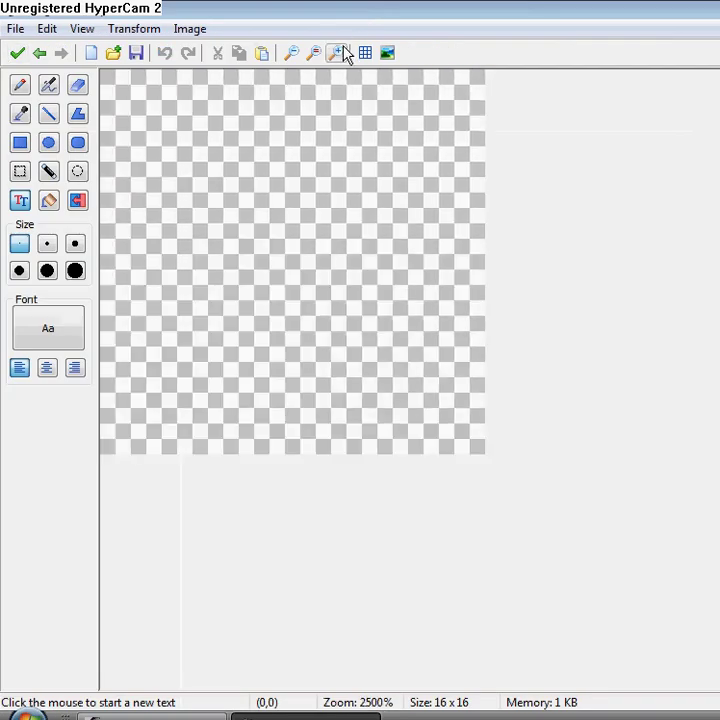
Draw a narrower yellow oval for the turning coin after two discarded attempts.
click(48, 143)
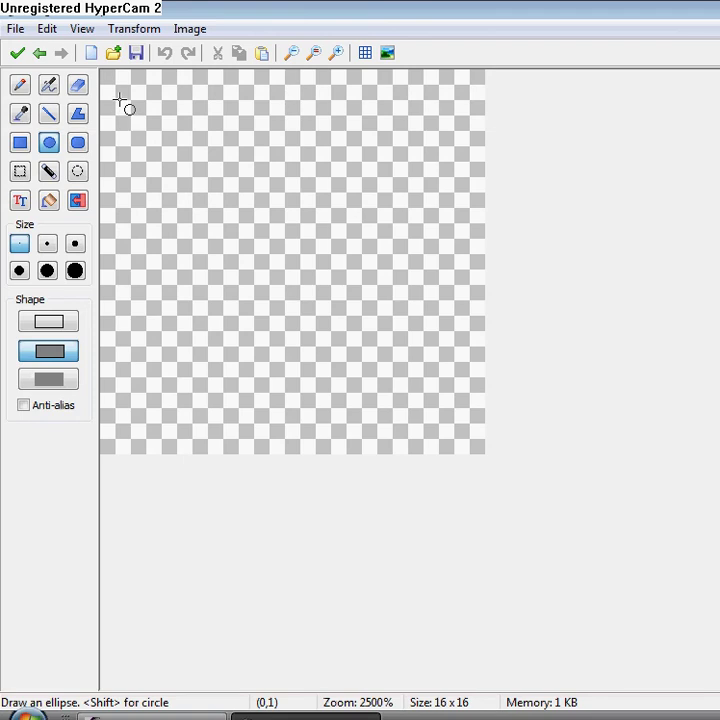
mouse_move(138, 107)
mouse_down()
mouse_move(411, 436)
mouse_move(431, 431)
mouse_up()
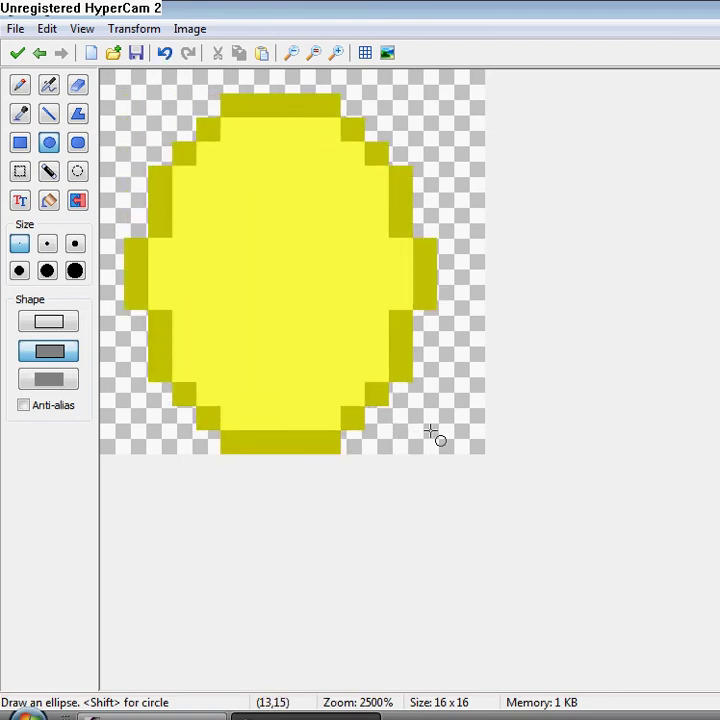
click(164, 53)
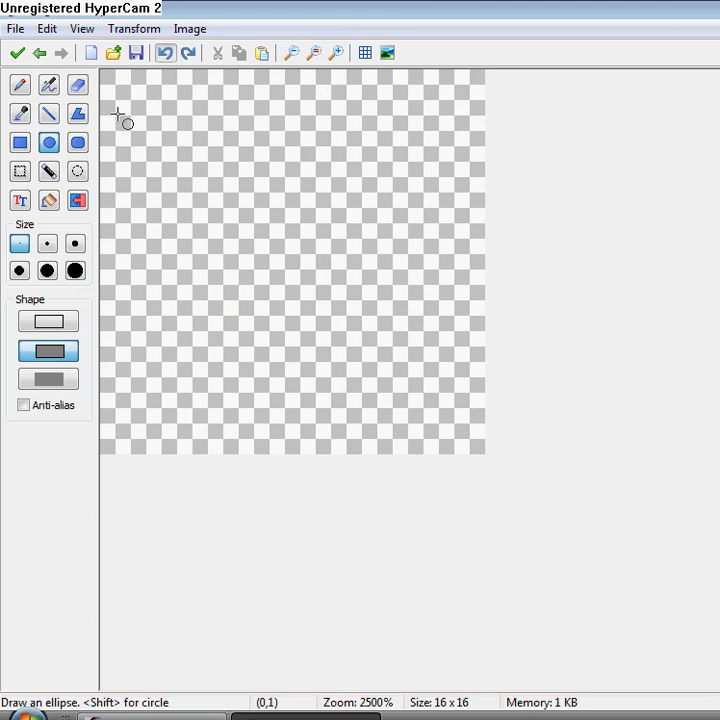
drag(110, 120, 418, 430)
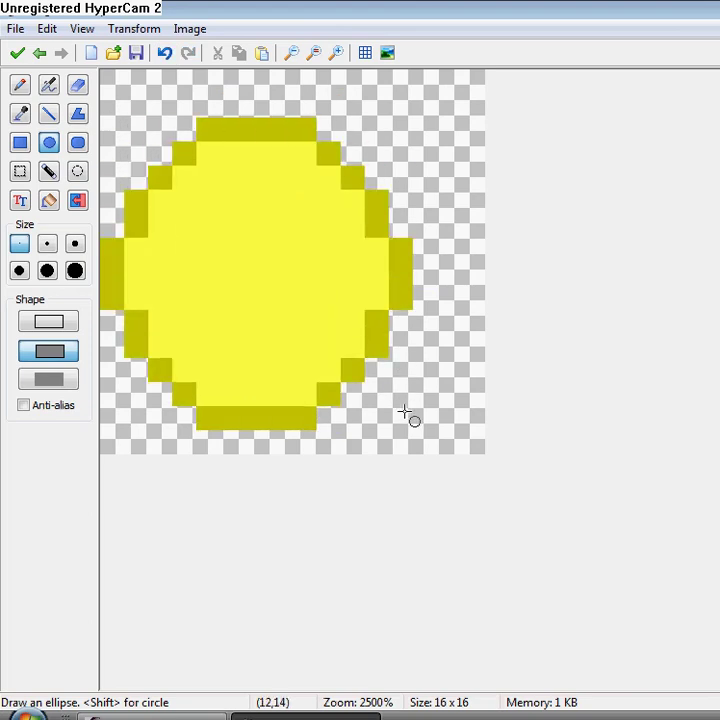
click(164, 53)
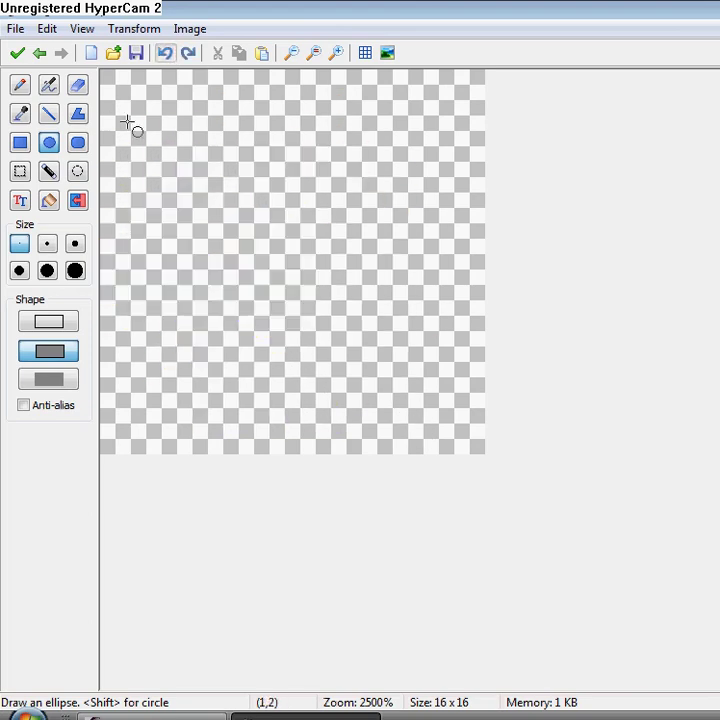
mouse_move(130, 107)
mouse_down()
mouse_move(337, 326)
mouse_move(386, 421)
mouse_move(402, 434)
mouse_move(418, 430)
mouse_up()
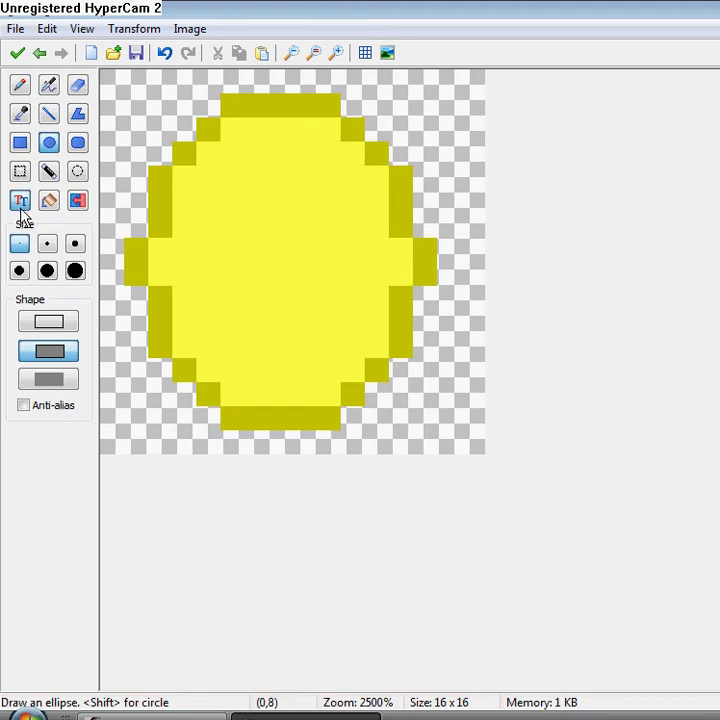
Set the font size to 6 and place a 1 mark on the oval's face.
click(20, 205)
click(64, 325)
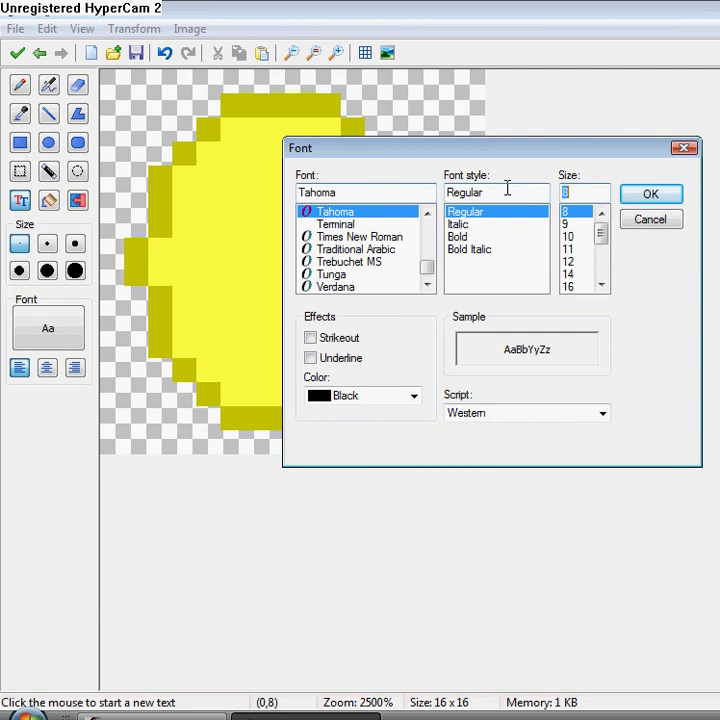
text(6)
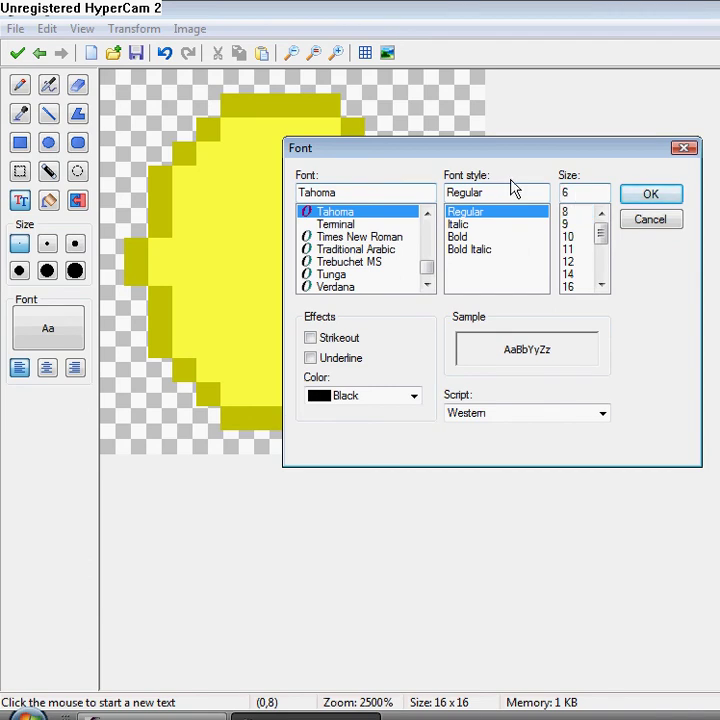
click(636, 198)
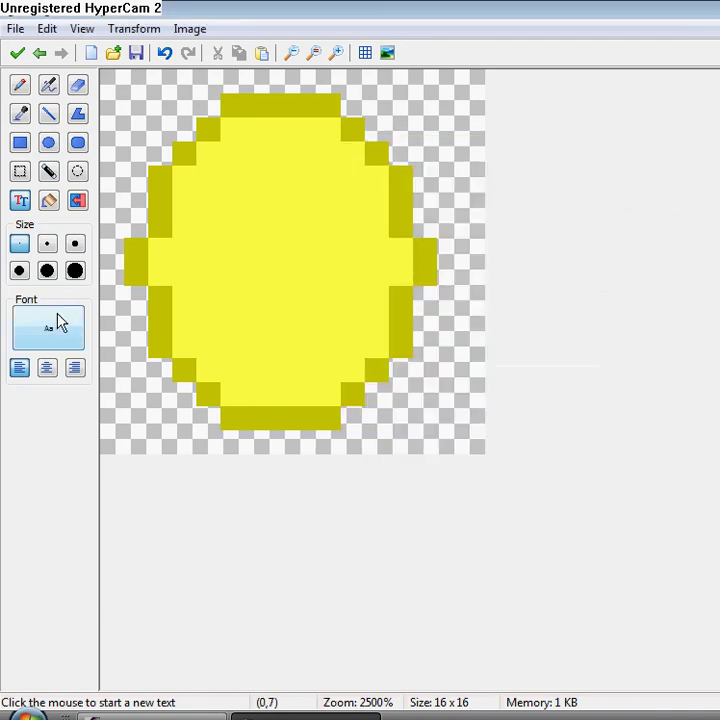
click(280, 255)
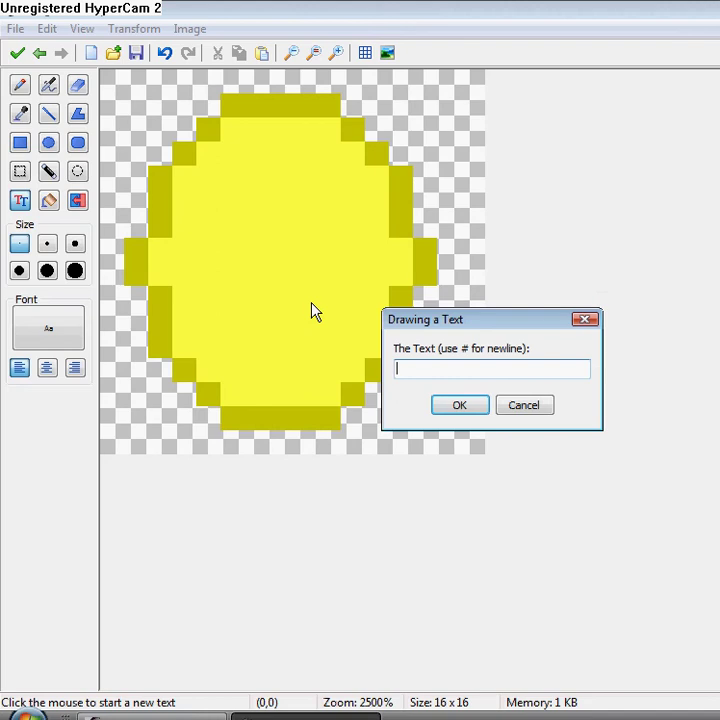
text(1)
click(453, 406)
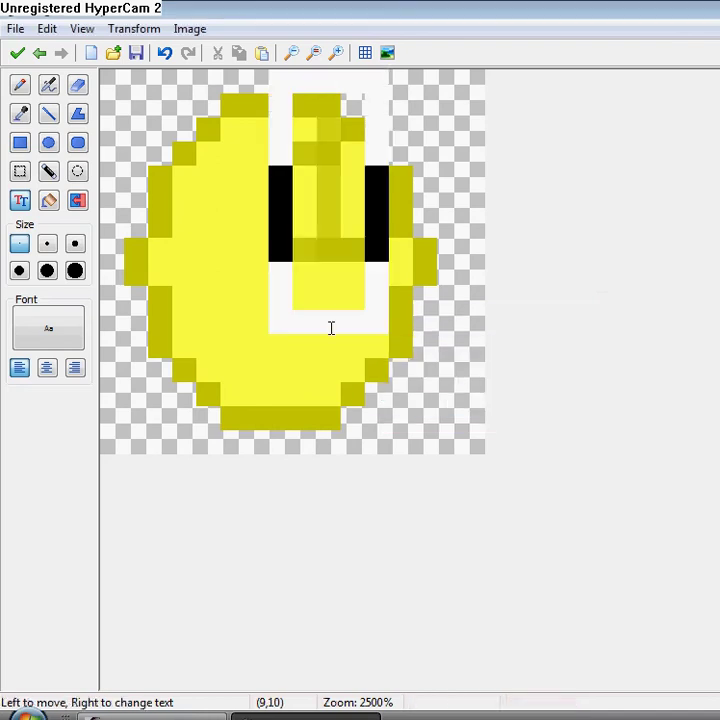
mouse_move(307, 273)
mouse_down()
mouse_move(270, 342)
mouse_move(261, 335)
mouse_up()
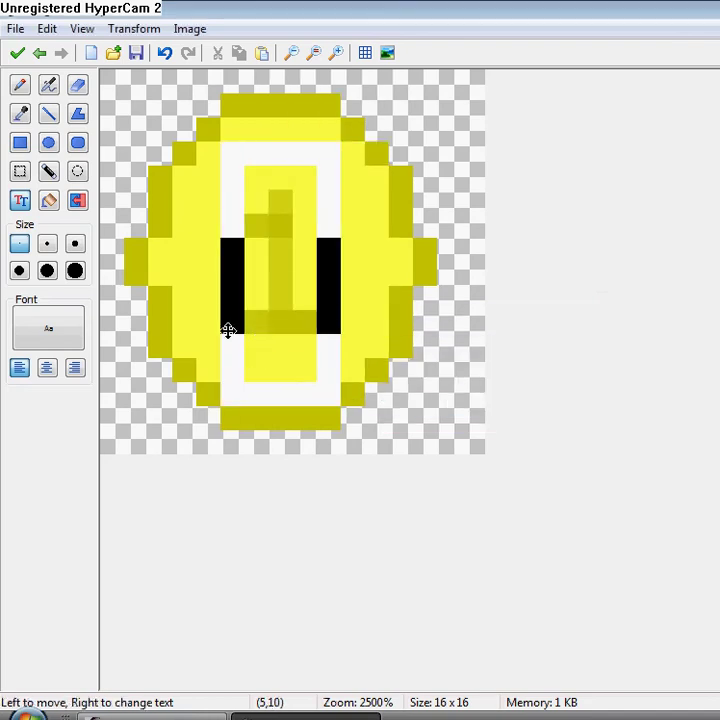
Add a blank image 3 after image 2 and open it magnified.
click(17, 53)
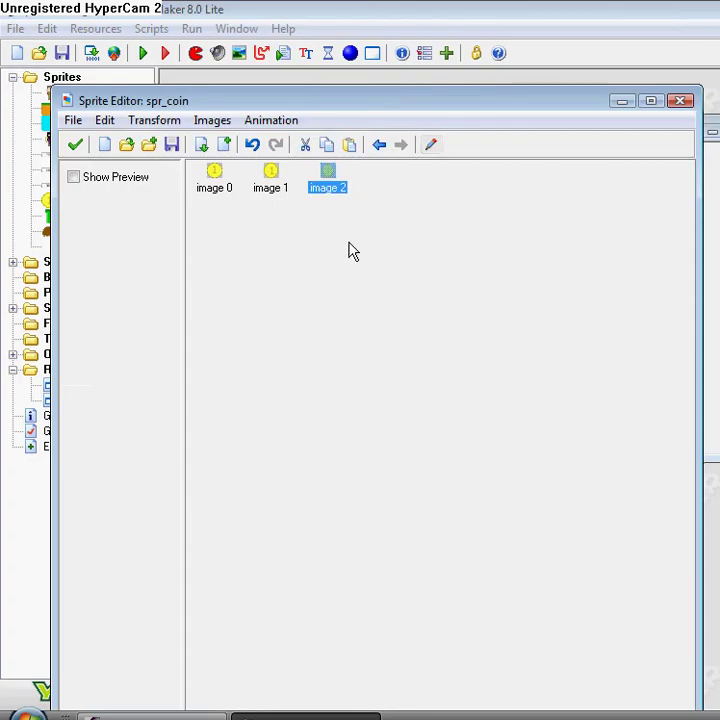
click(333, 190)
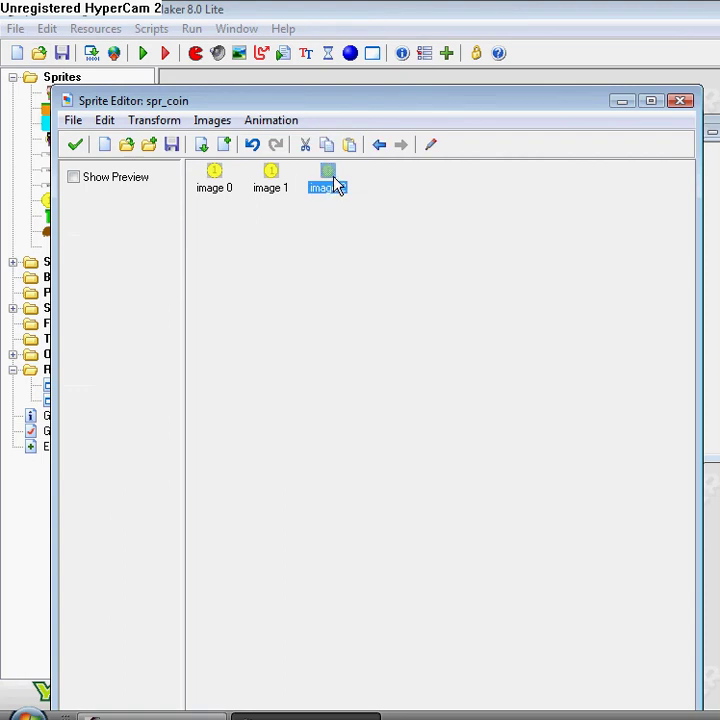
click(200, 144)
click(385, 175)
click(431, 144)
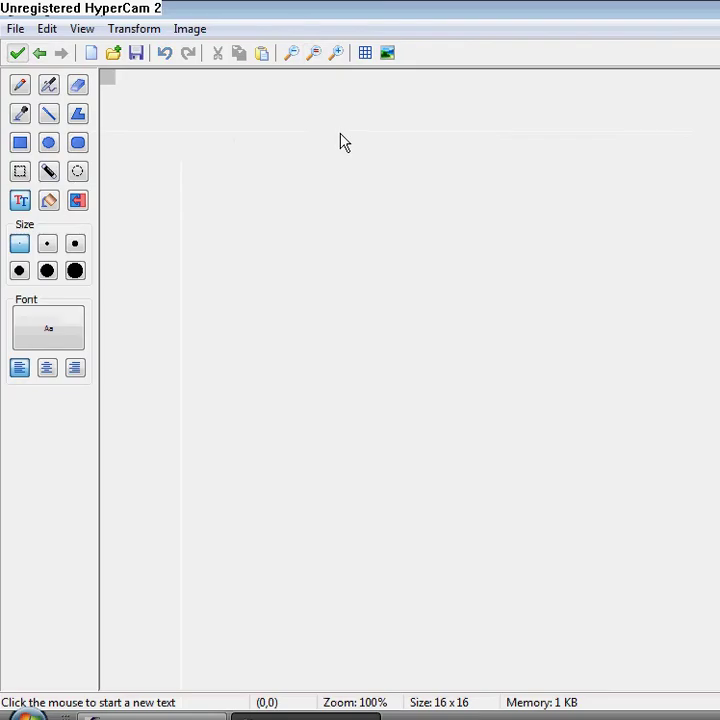
click(336, 54)
click(336, 54)
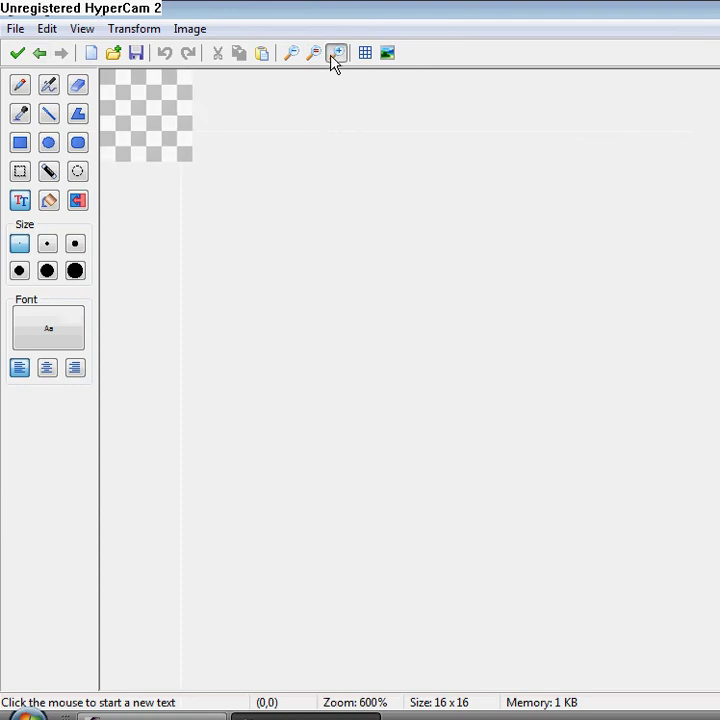
click(336, 54)
click(336, 54)
click(336, 54)
click(336, 54)
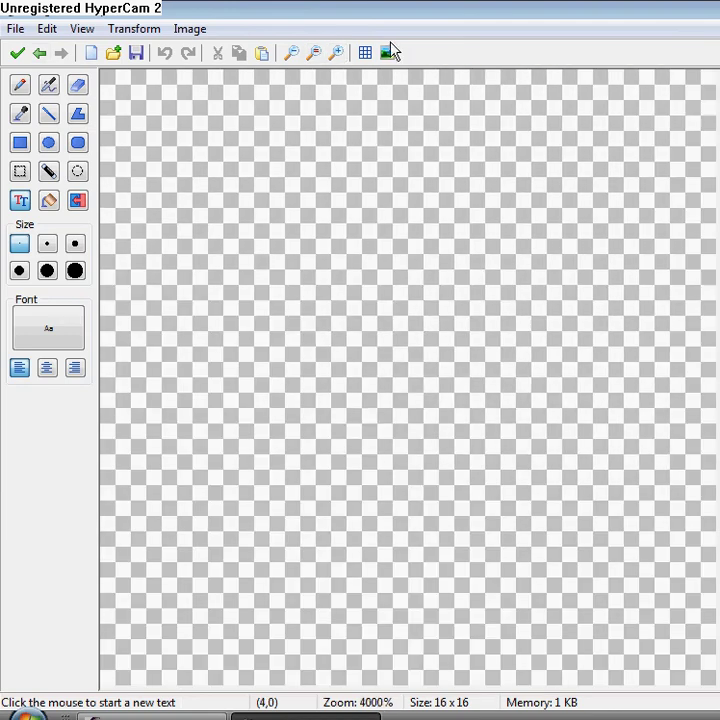
click(292, 54)
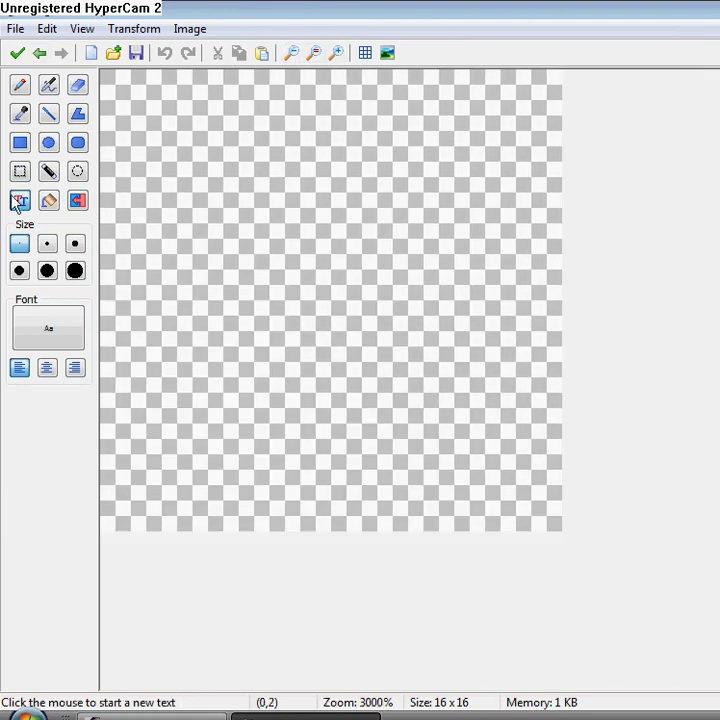
Draw a tall thin yellow ellipse and shift it two pixels right.
click(48, 143)
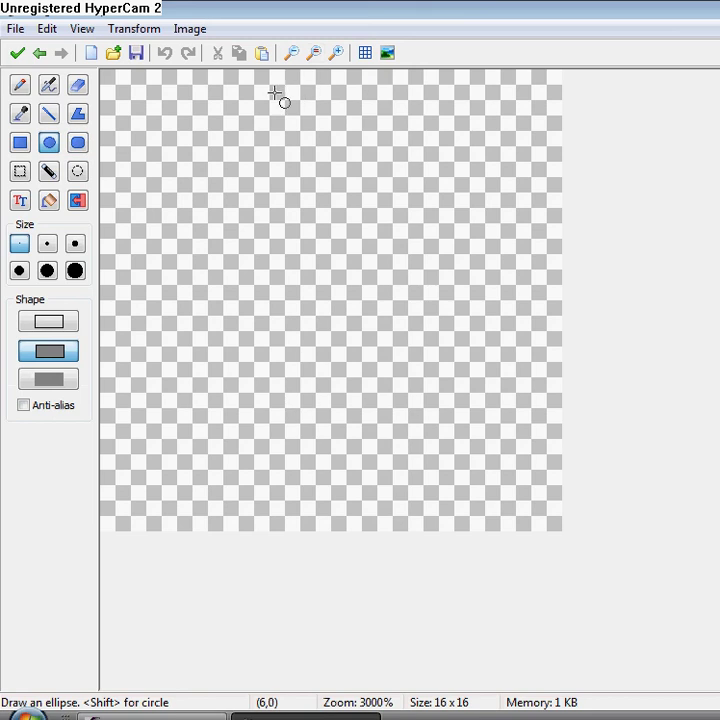
drag(275, 93, 312, 475)
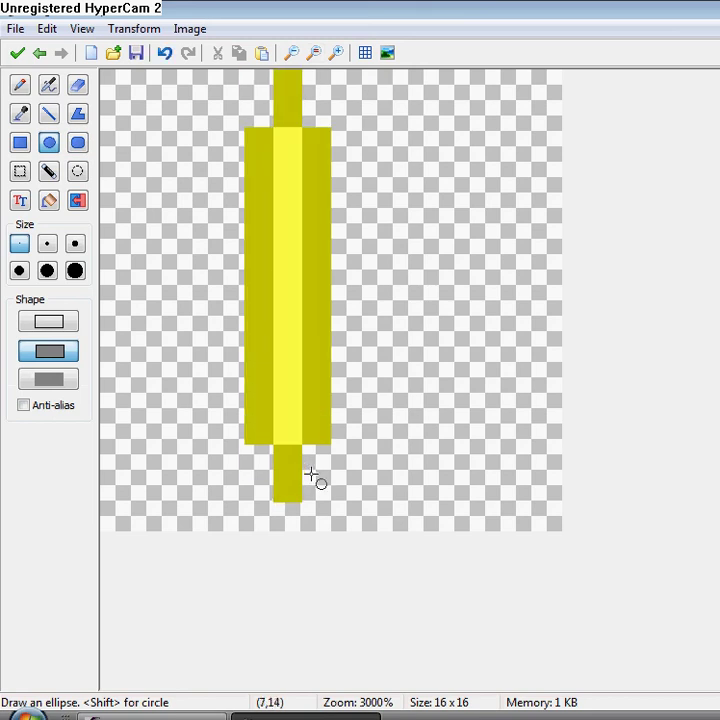
click(22, 171)
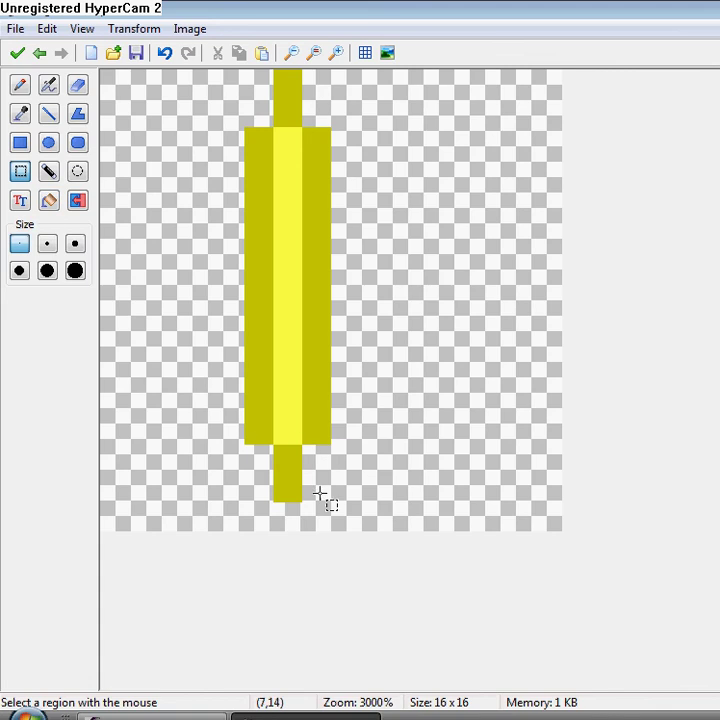
drag(328, 518, 209, 68)
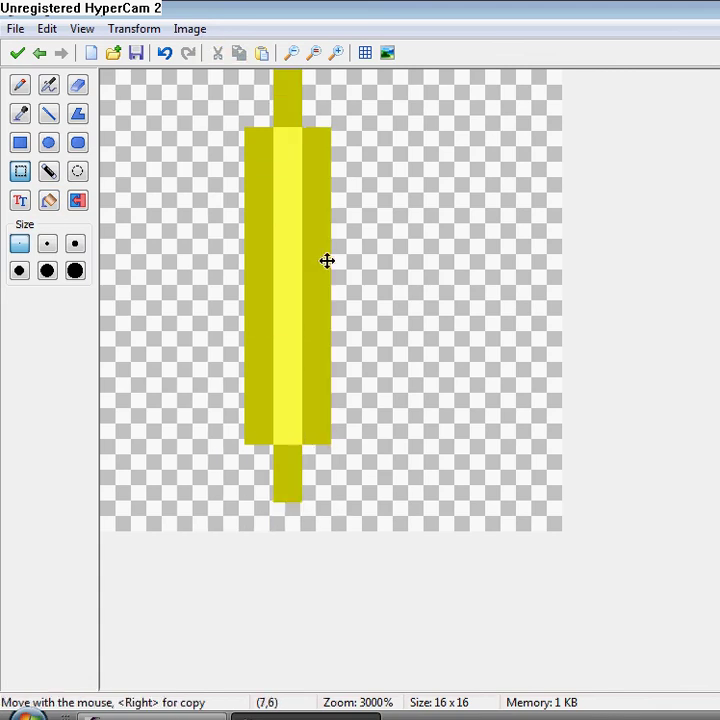
mouse_move(327, 261)
mouse_down()
mouse_move(360, 266)
mouse_move(310, 183)
mouse_up()
Paste copies of frames, adding a copy of image 2 as image 7 at the end.
click(15, 56)
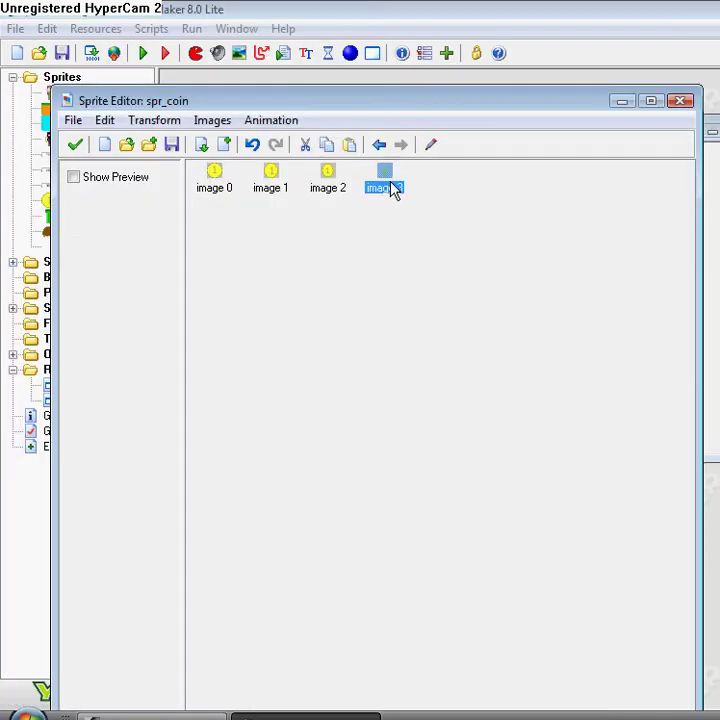
click(350, 145)
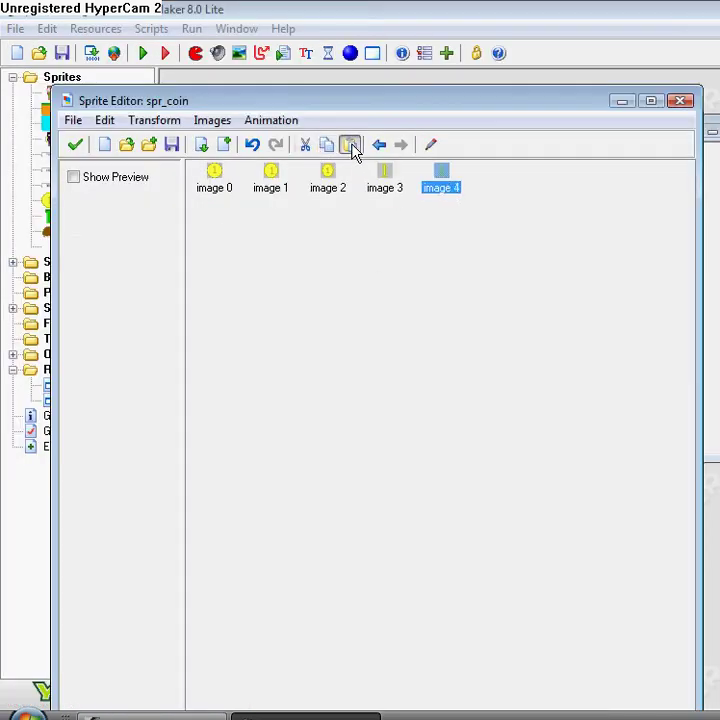
click(325, 185)
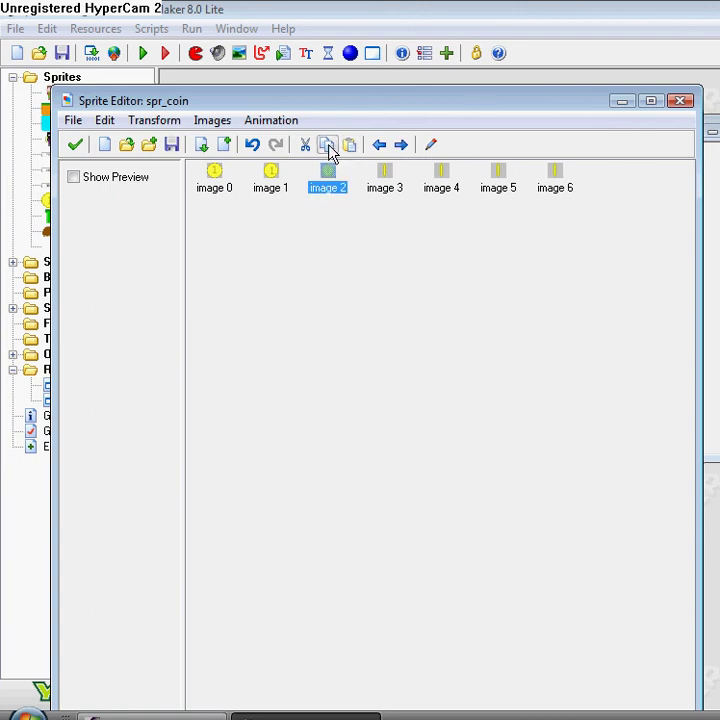
click(555, 175)
click(360, 150)
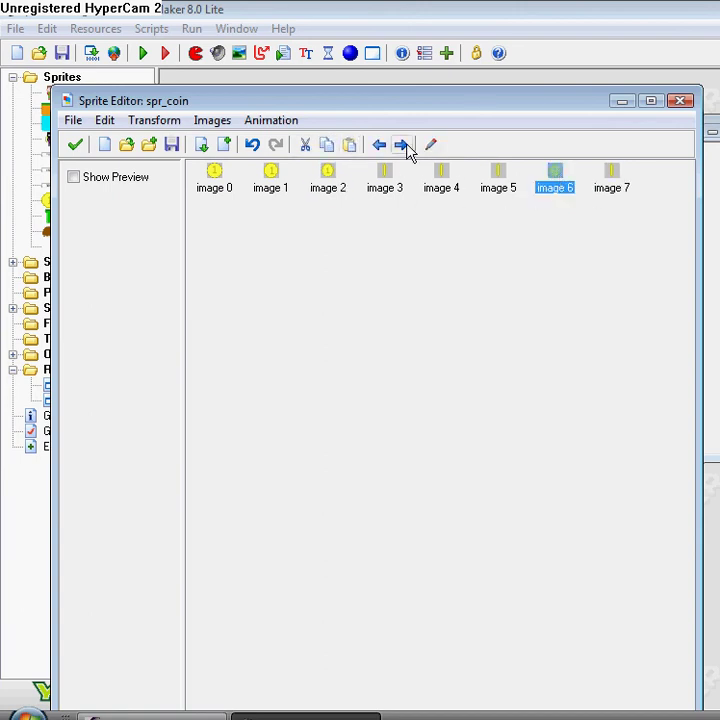
click(403, 145)
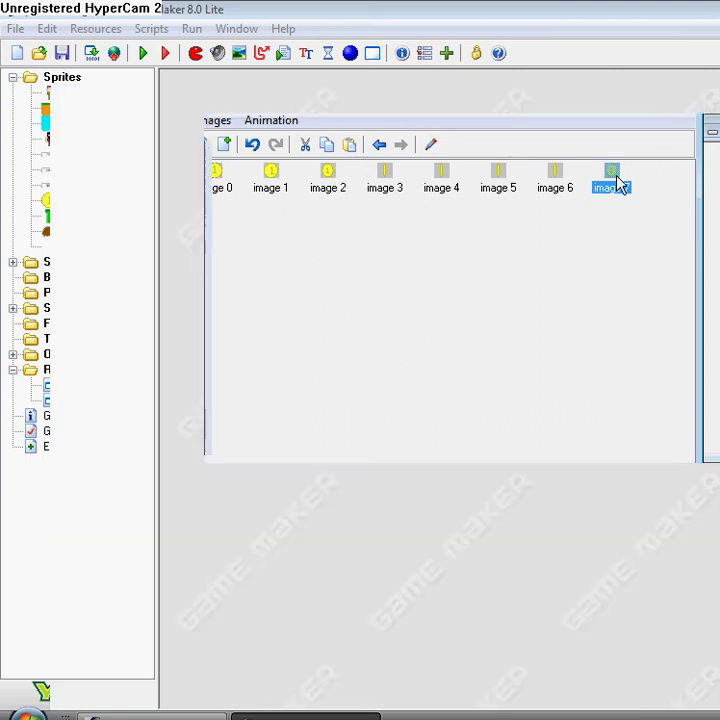
Mirror image 7 horizontally.
double_click(612, 180)
click(134, 28)
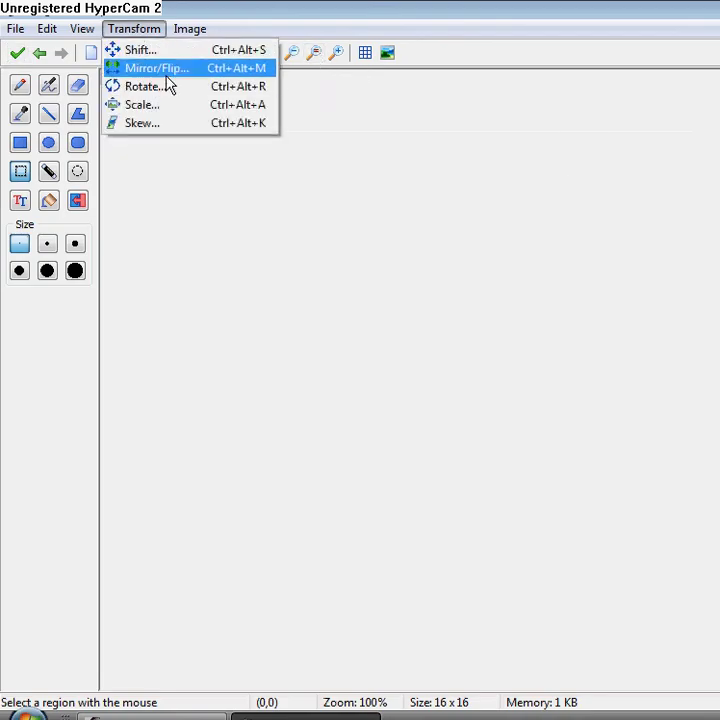
click(125, 68)
click(348, 511)
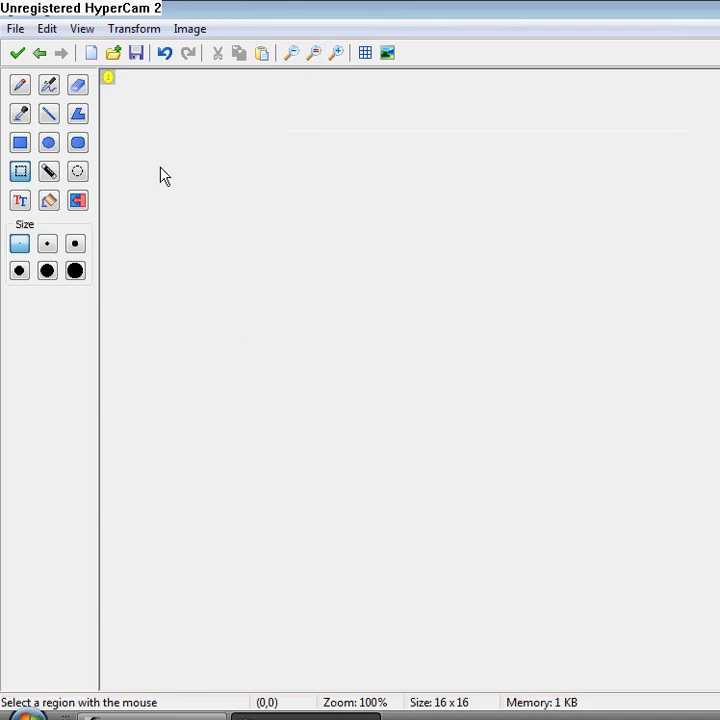
click(17, 53)
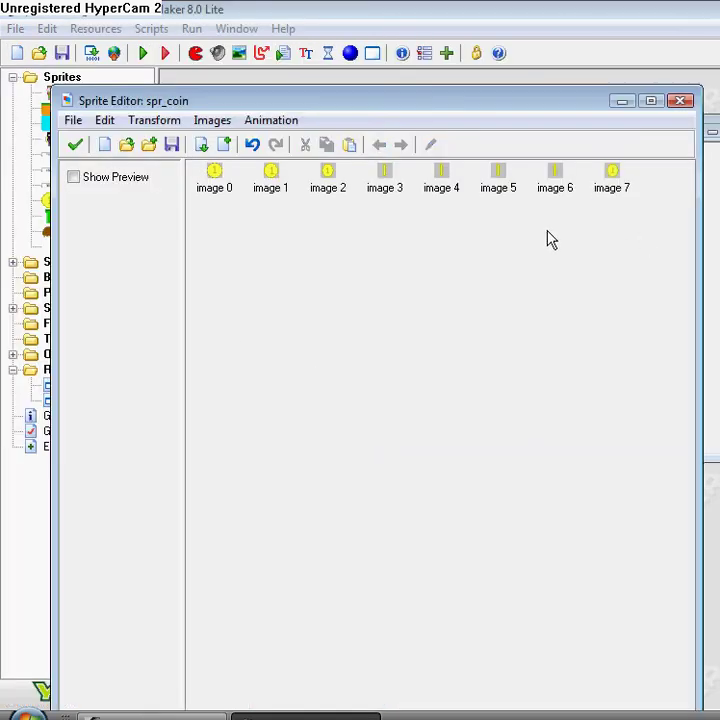
Add a copy of image 1 as image 8 at the end and mirror it horizontally.
click(270, 178)
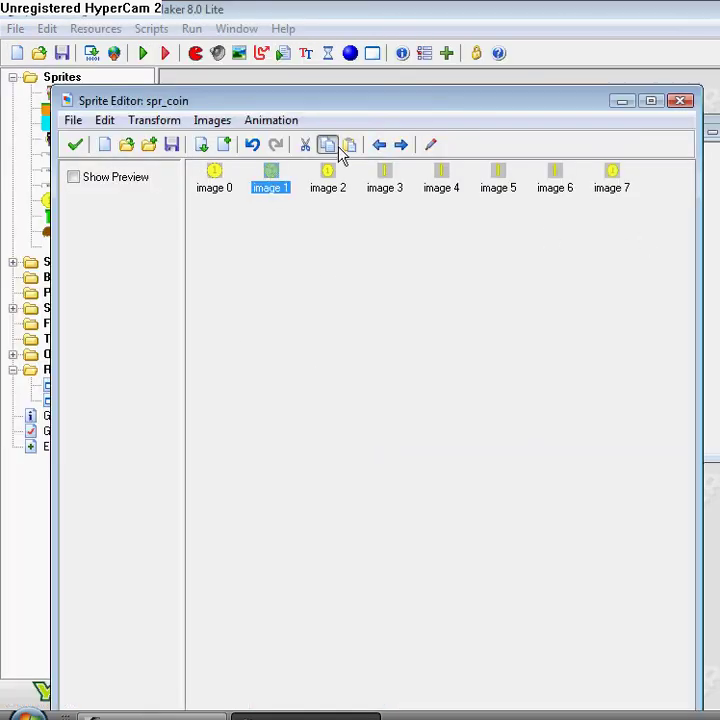
click(614, 182)
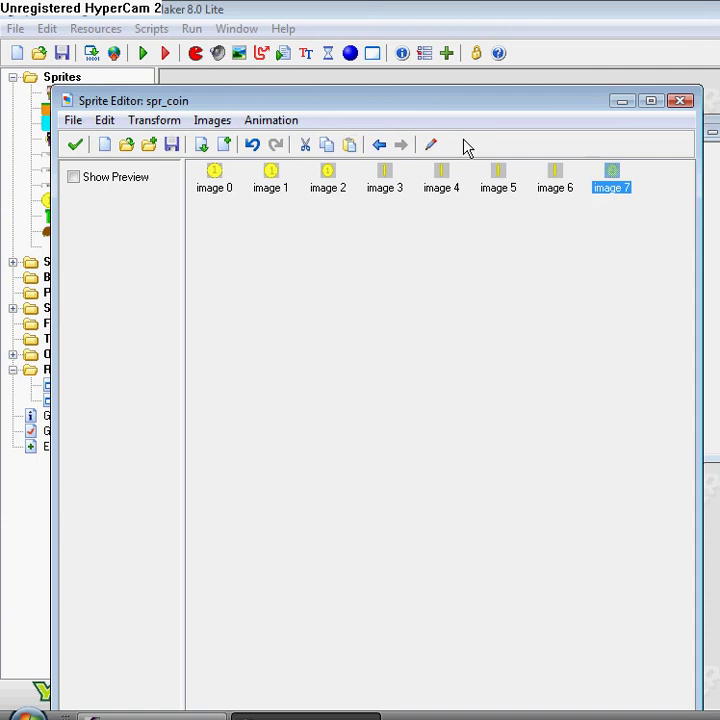
click(352, 146)
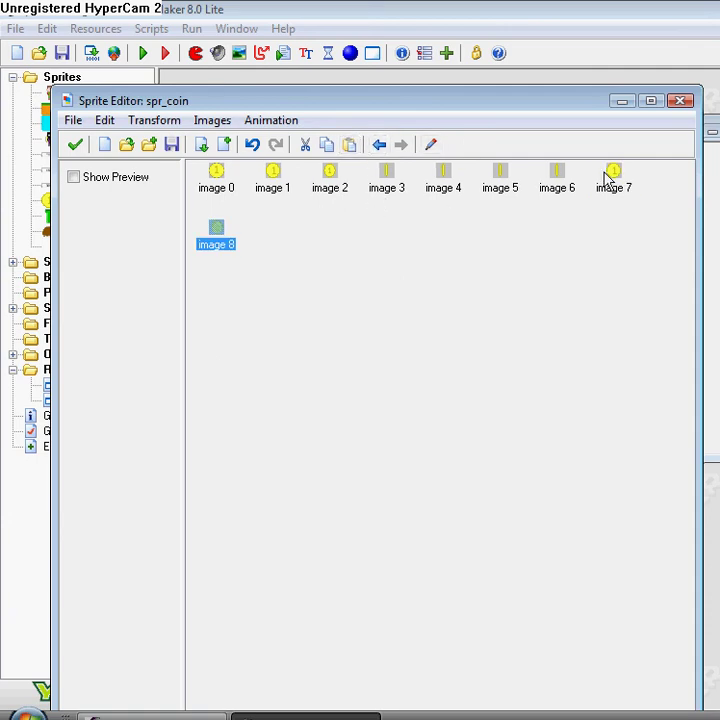
click(616, 178)
click(401, 145)
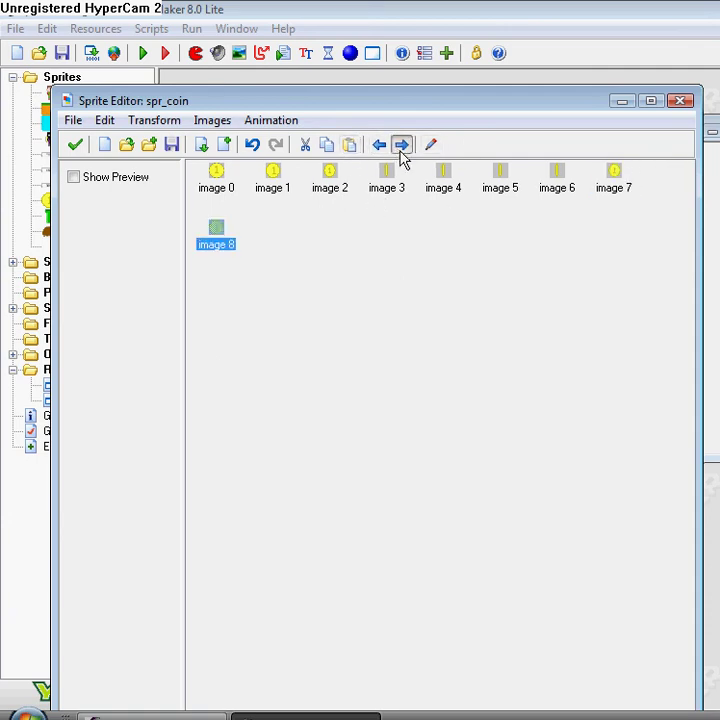
click(433, 146)
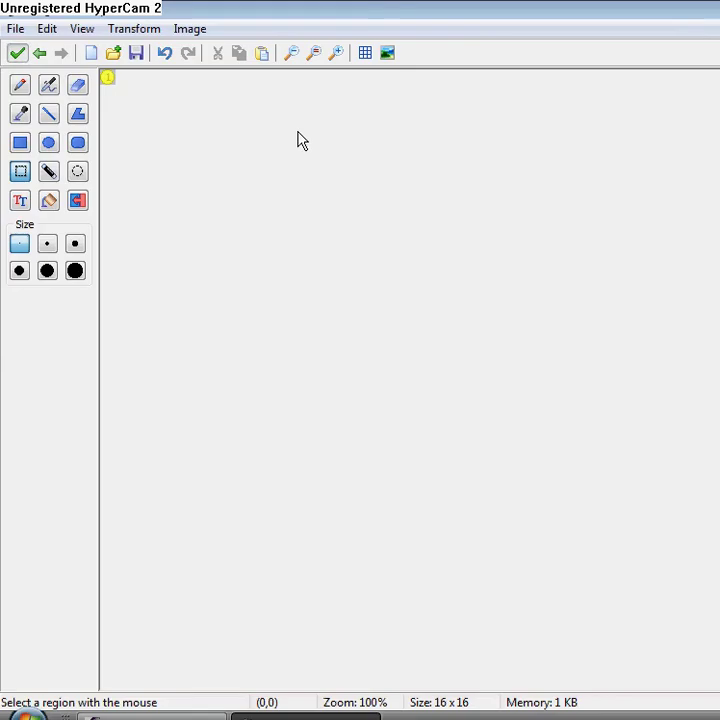
click(135, 29)
click(160, 70)
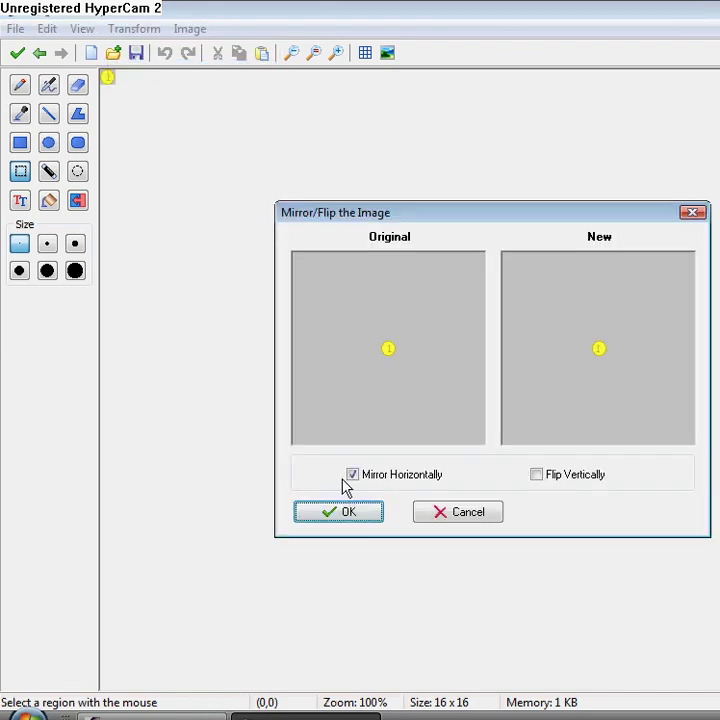
click(365, 515)
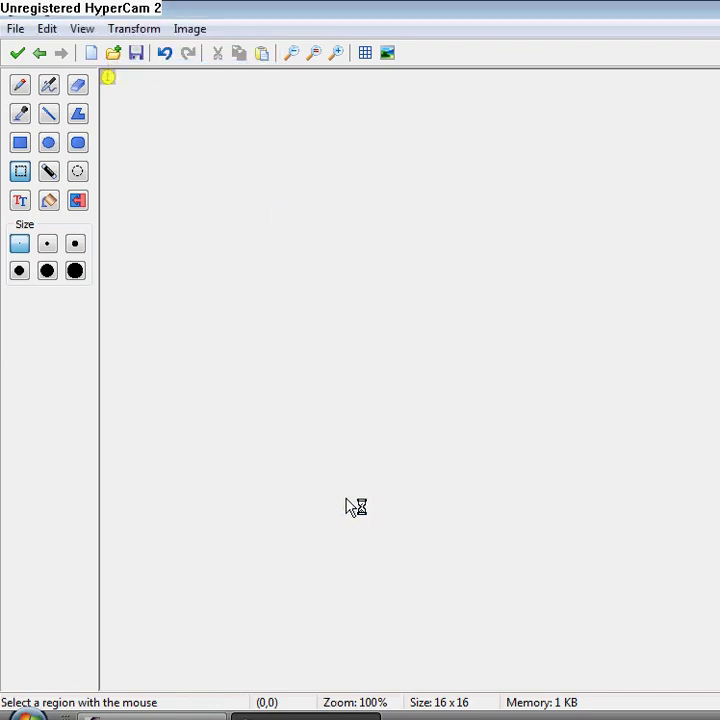
click(17, 53)
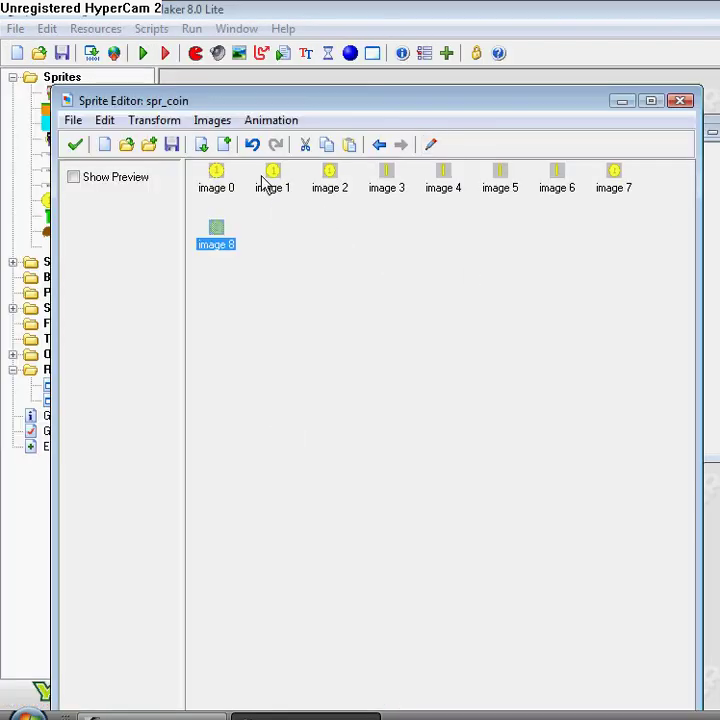
Copy the first frame, image 0, and paste it as the final image 9.
click(217, 178)
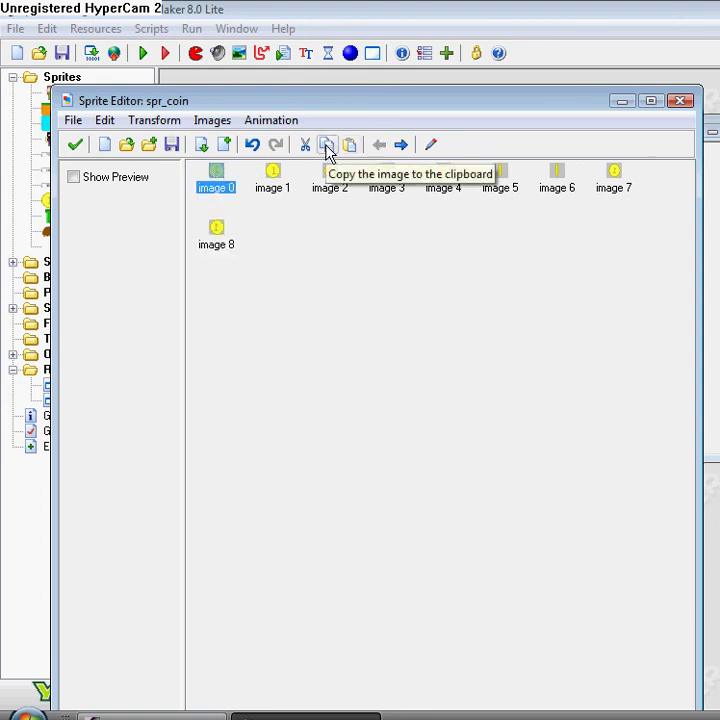
click(262, 248)
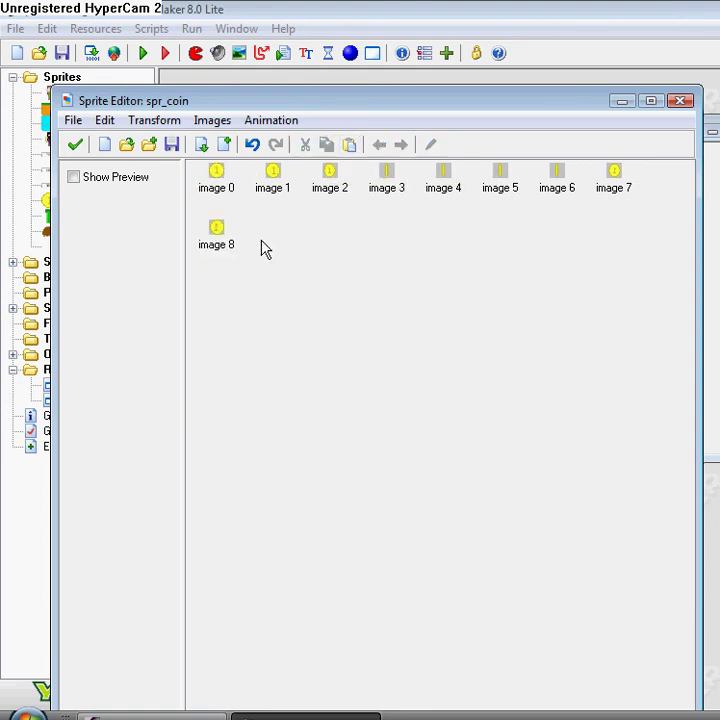
key(ctrl+v)
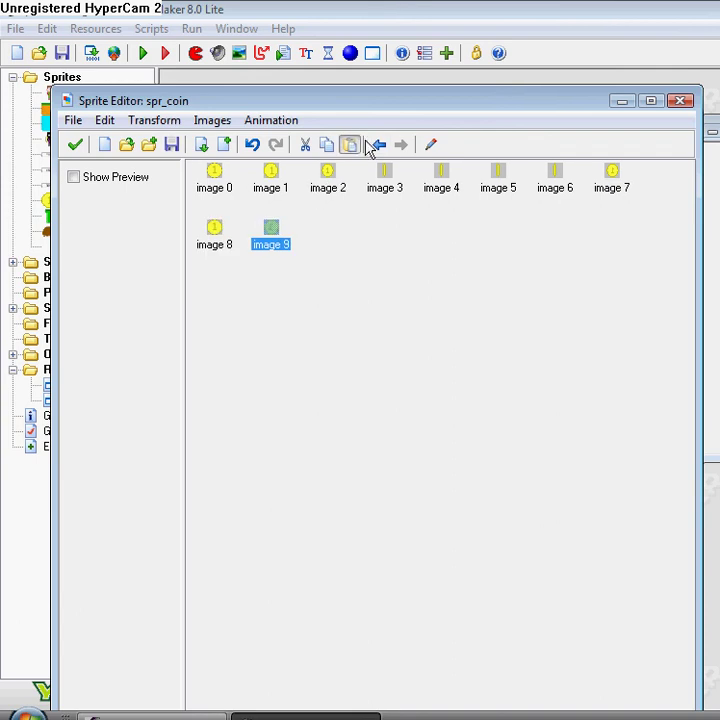
click(379, 145)
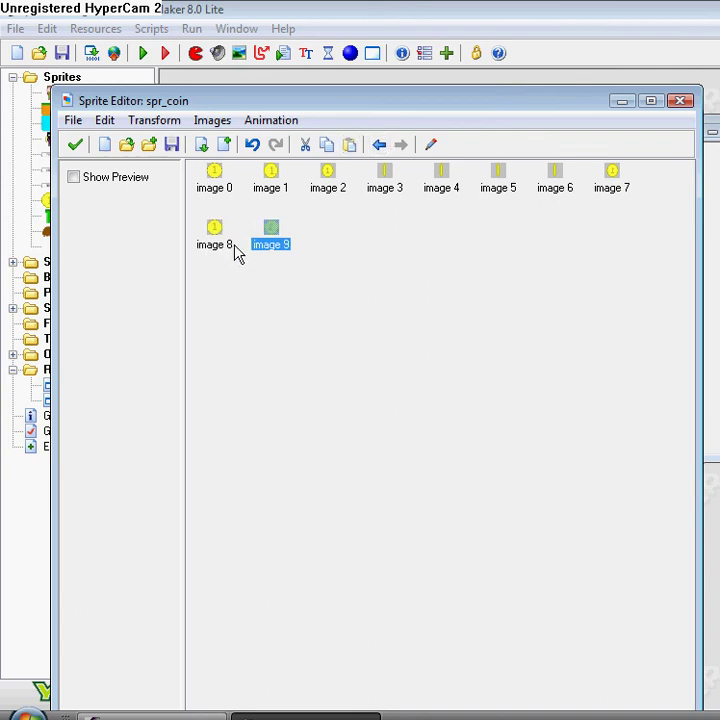
click(401, 145)
Preview the ten-frame spinning coin animation and close spr_coin's properties.
click(88, 177)
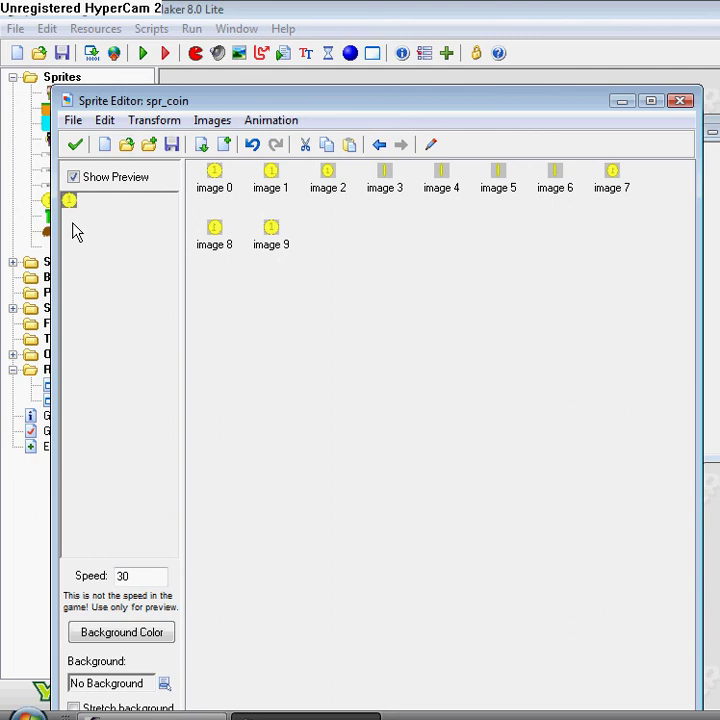
click(76, 146)
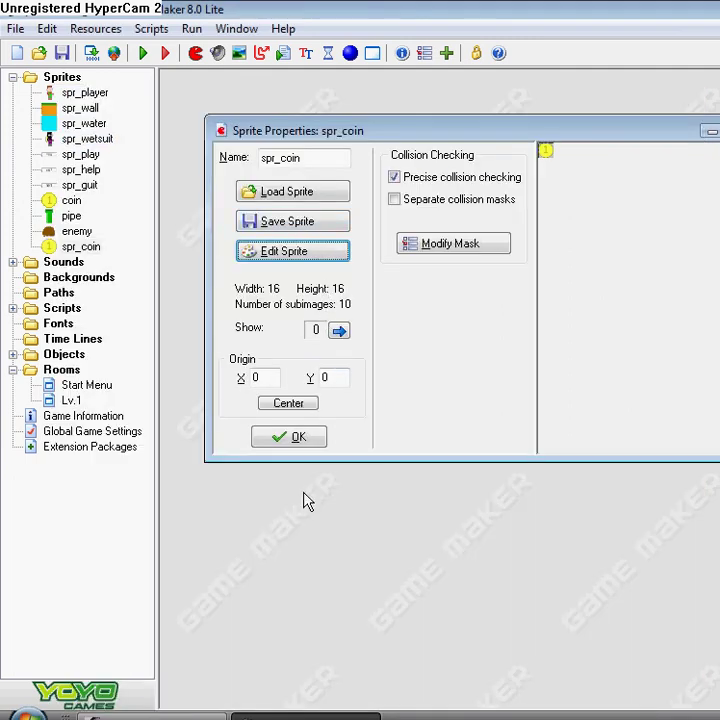
click(298, 438)
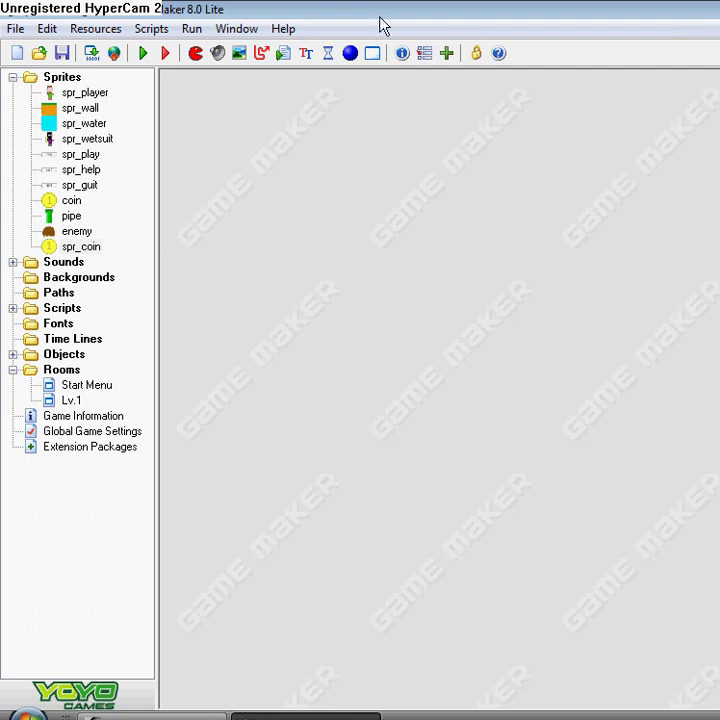
Create a new object named coin that uses the spr_coin sprite.
click(350, 53)
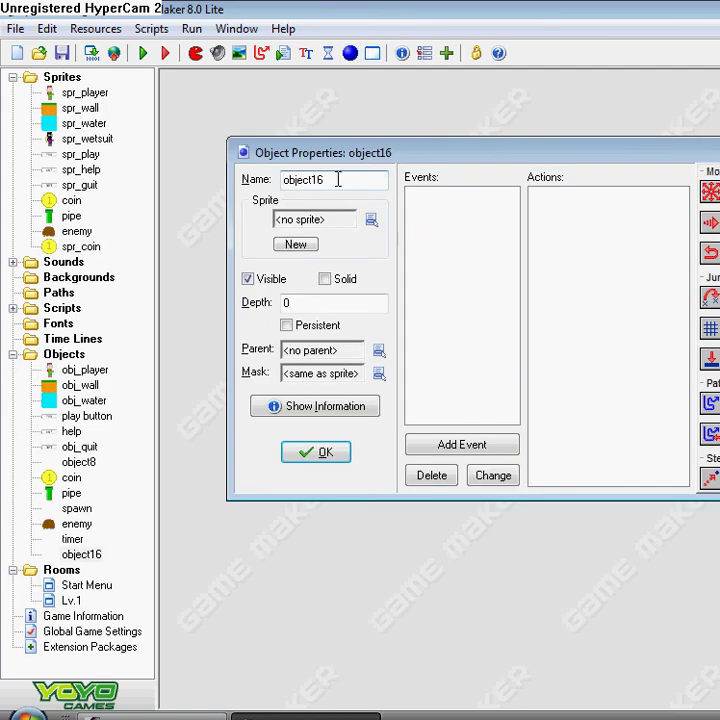
text(coin)
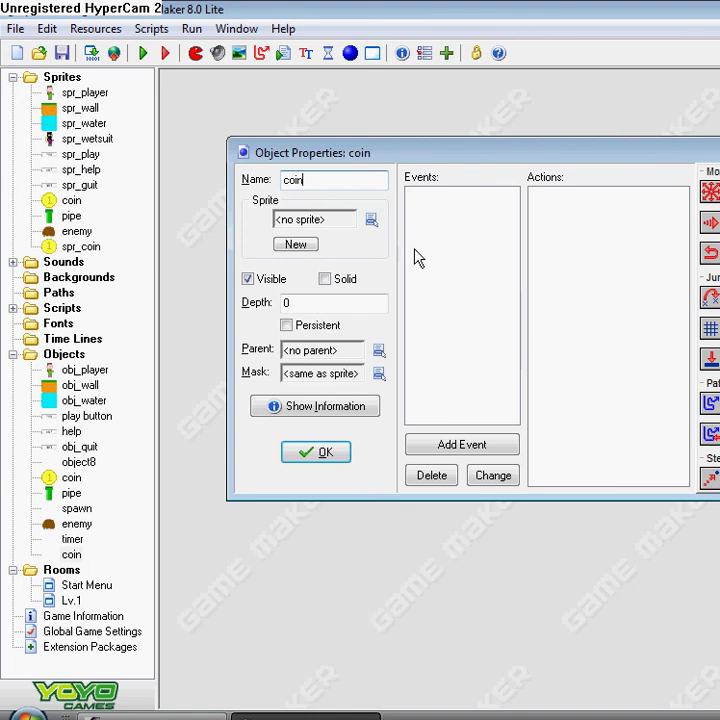
click(370, 219)
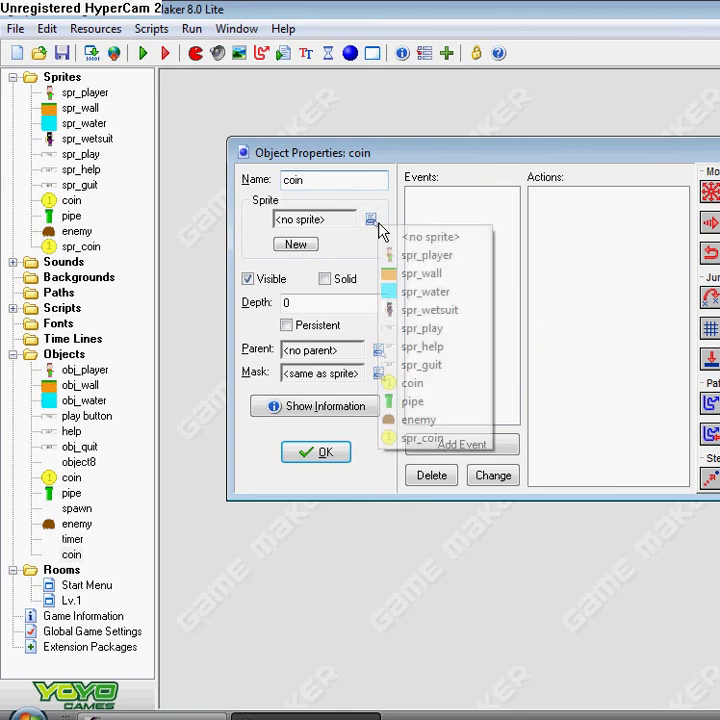
click(428, 439)
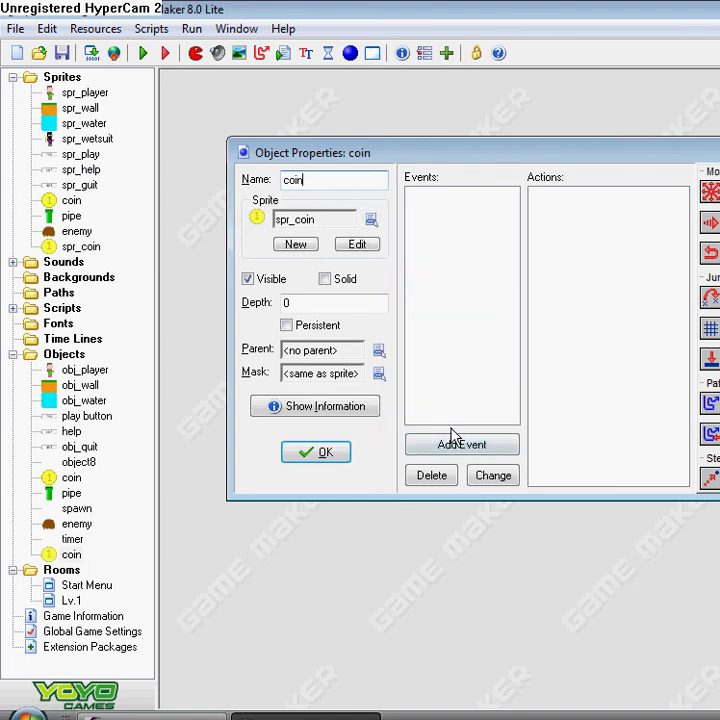
Add an obj_player collision event that destroys the coin instance itself.
click(452, 436)
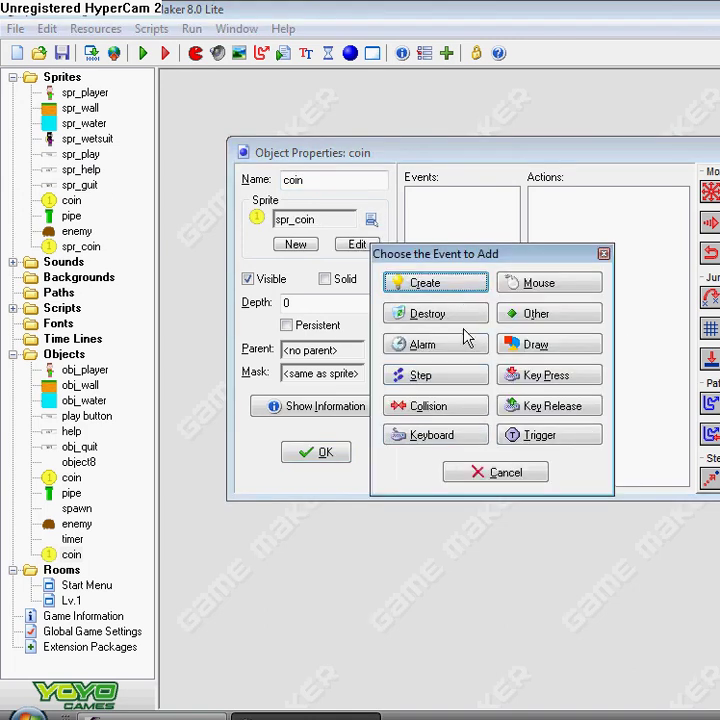
click(434, 406)
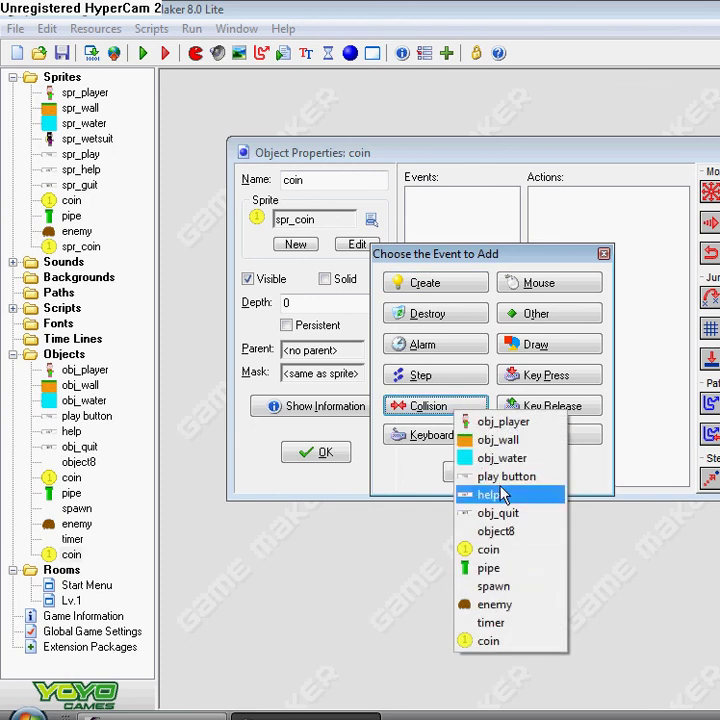
click(512, 423)
drag(606, 158, 545, 186)
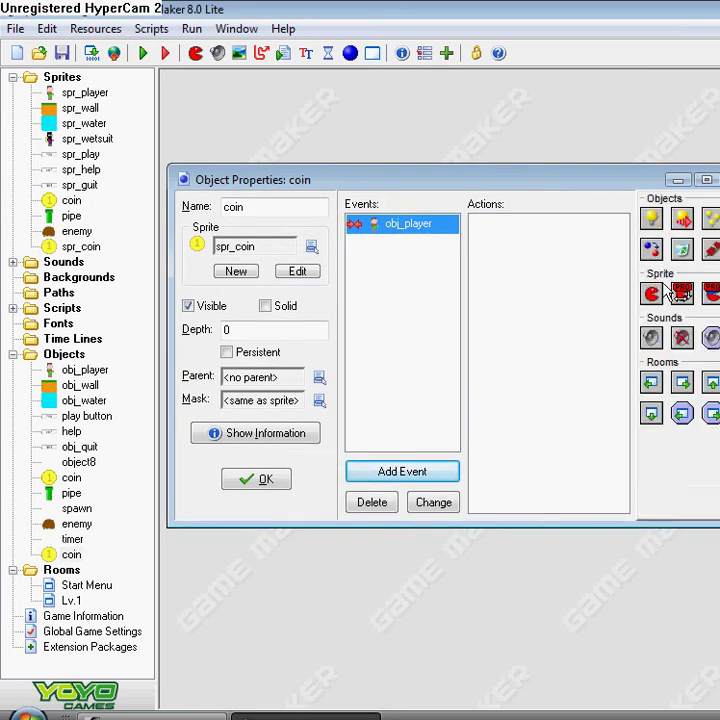
drag(681, 249, 497, 320)
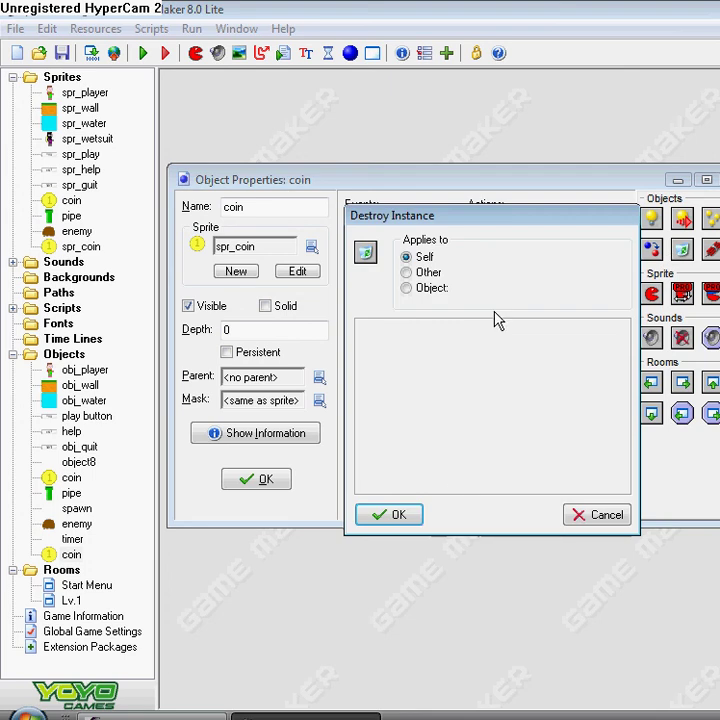
click(408, 518)
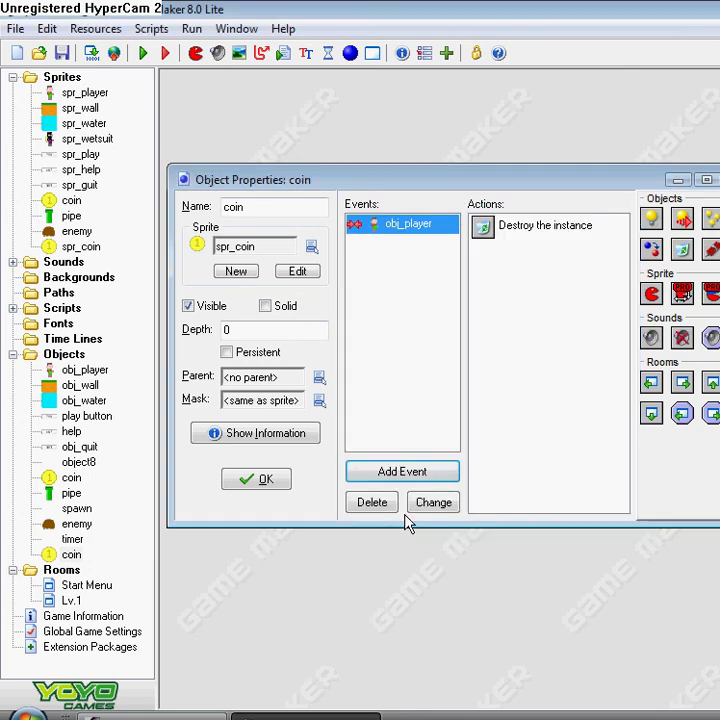
Add a relative Set Score action of 100 to the collision and close the coin object.
click(715, 360)
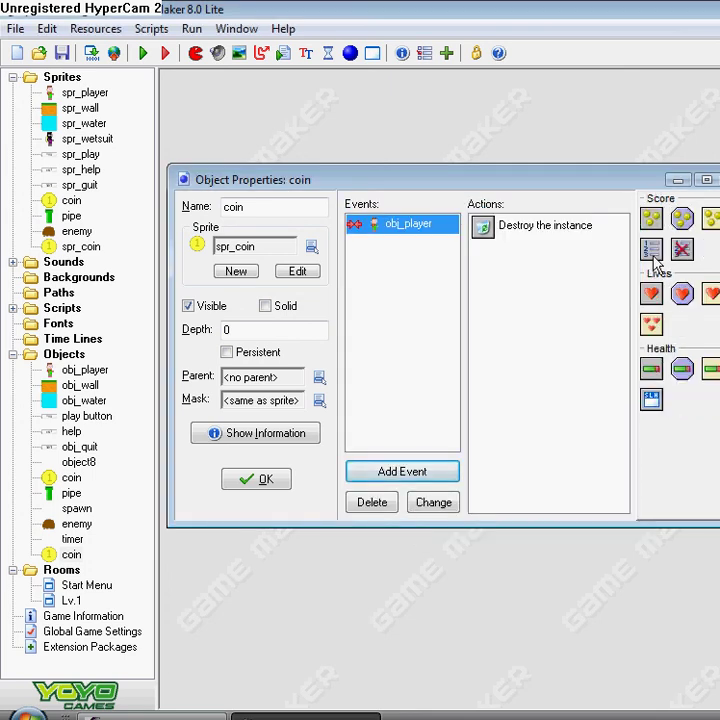
drag(651, 218, 545, 260)
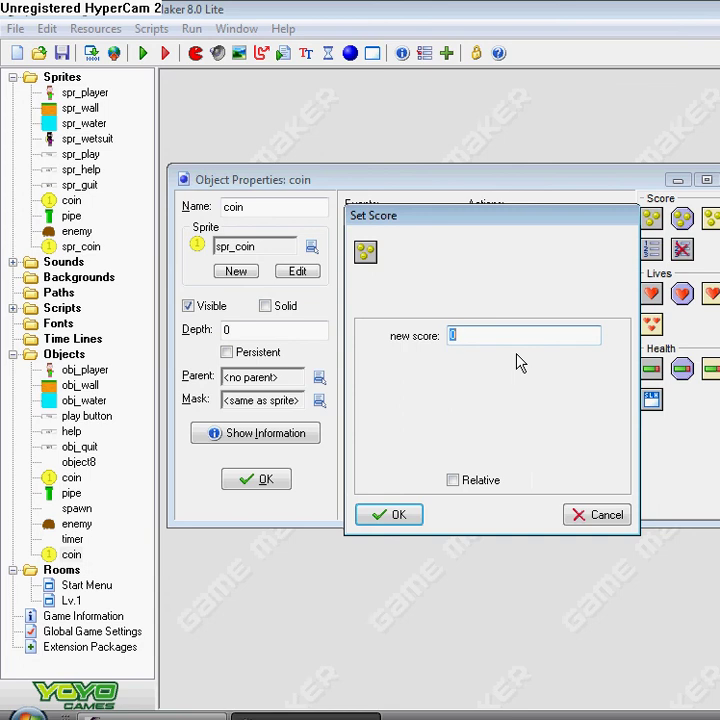
text(100)
click(454, 481)
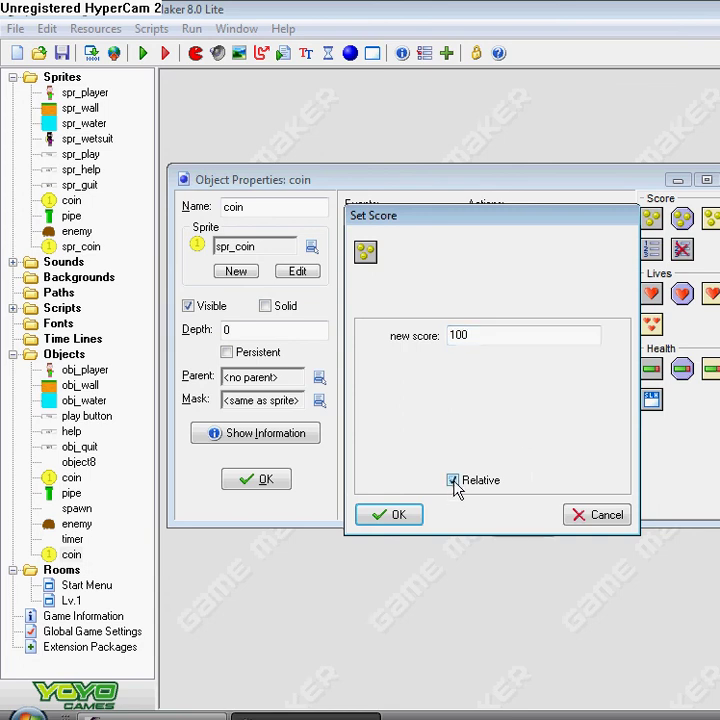
click(400, 516)
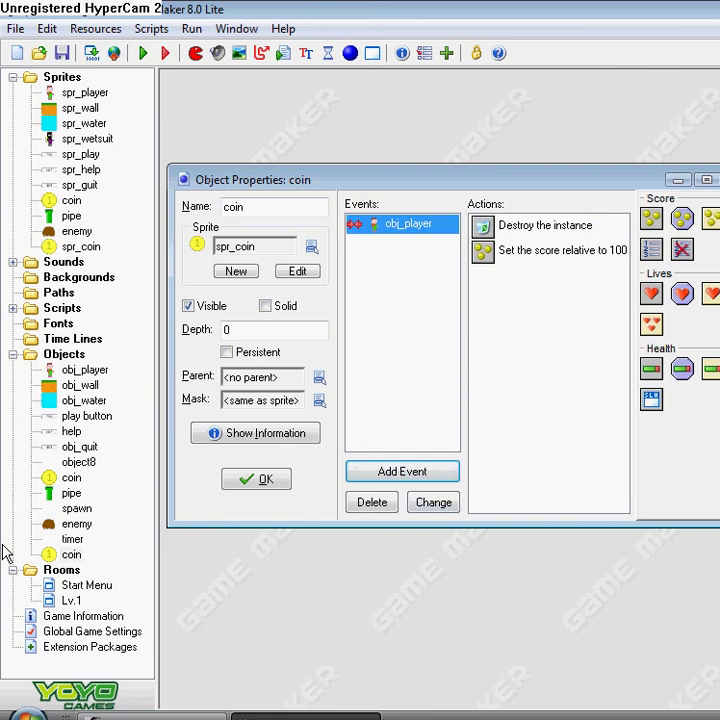
click(260, 481)
Open room Lv.1 and place a 2×2 block of coins near the player.
click(80, 603)
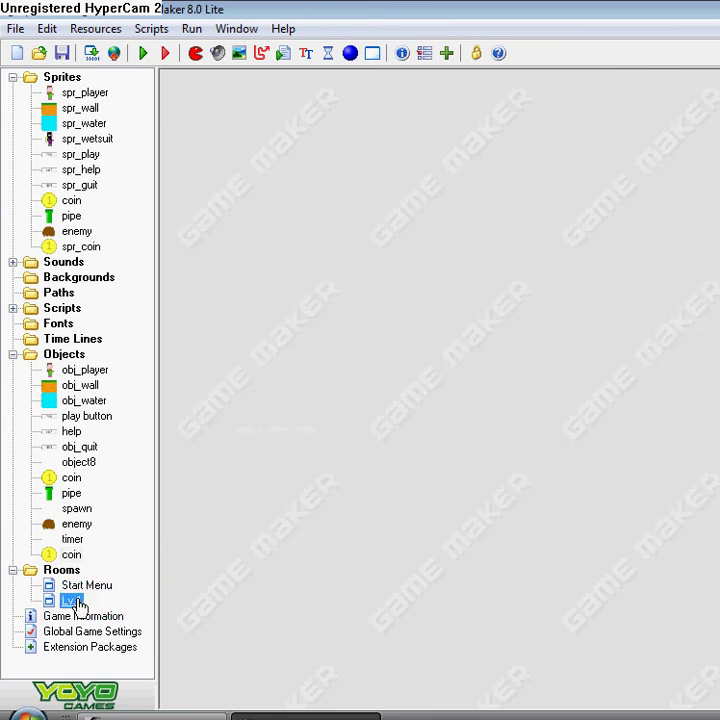
double_click(49, 602)
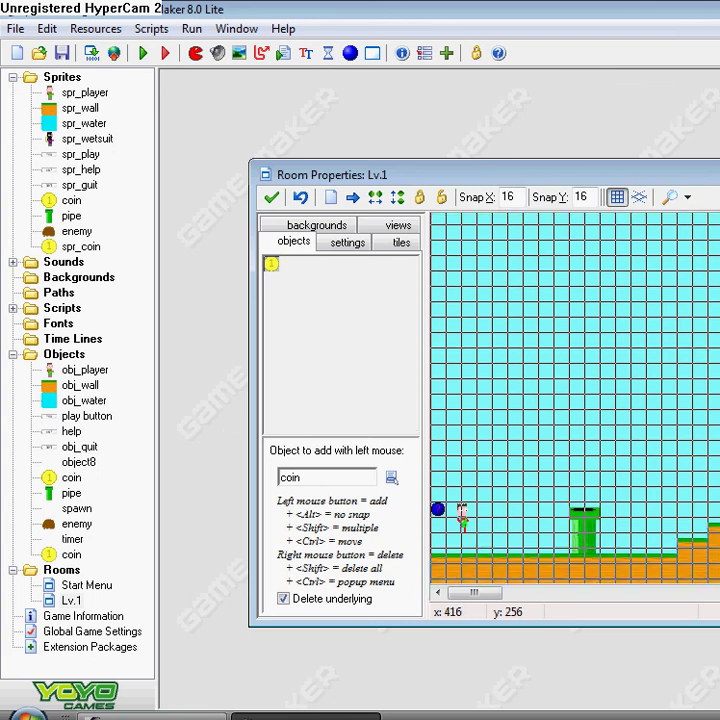
click(537, 516)
click(515, 497)
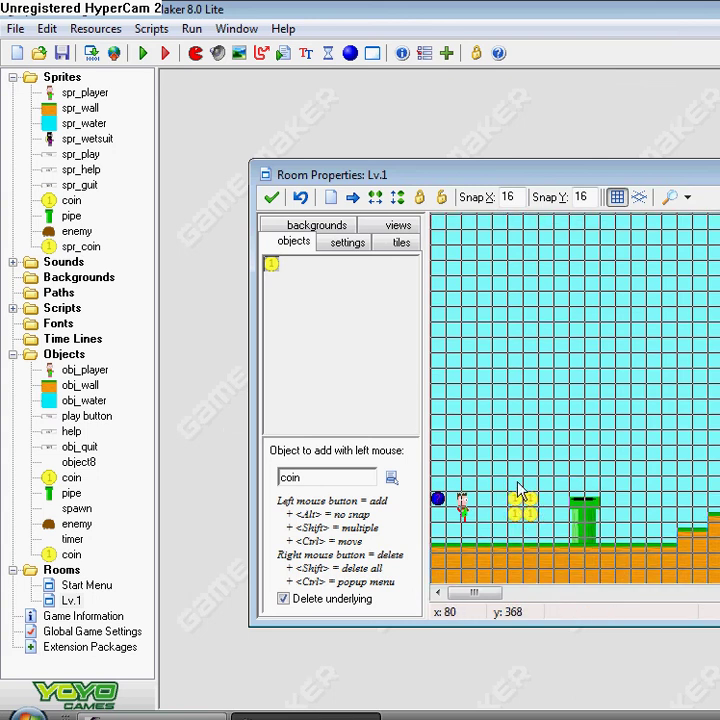
Add two zigzag rows of coins above the block and close the room.
click(530, 443)
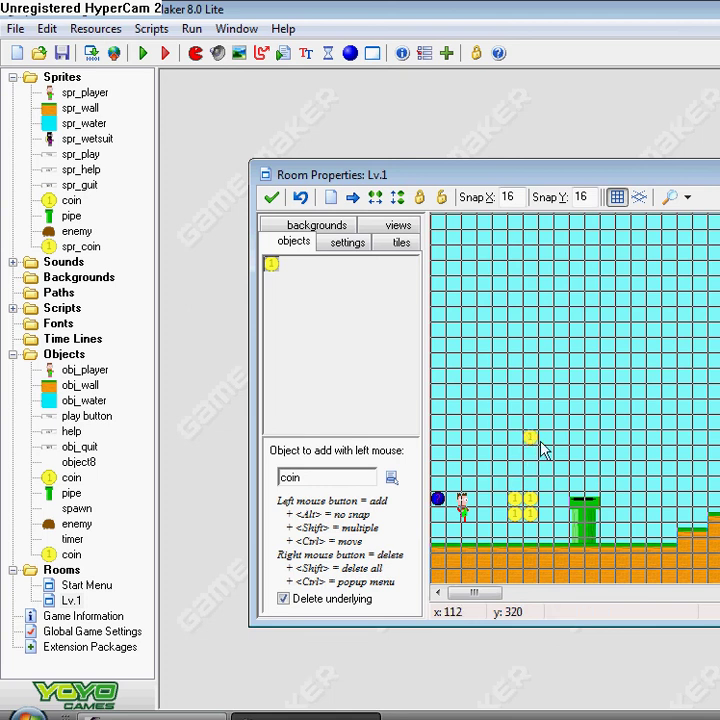
click(543, 455)
click(563, 440)
click(580, 455)
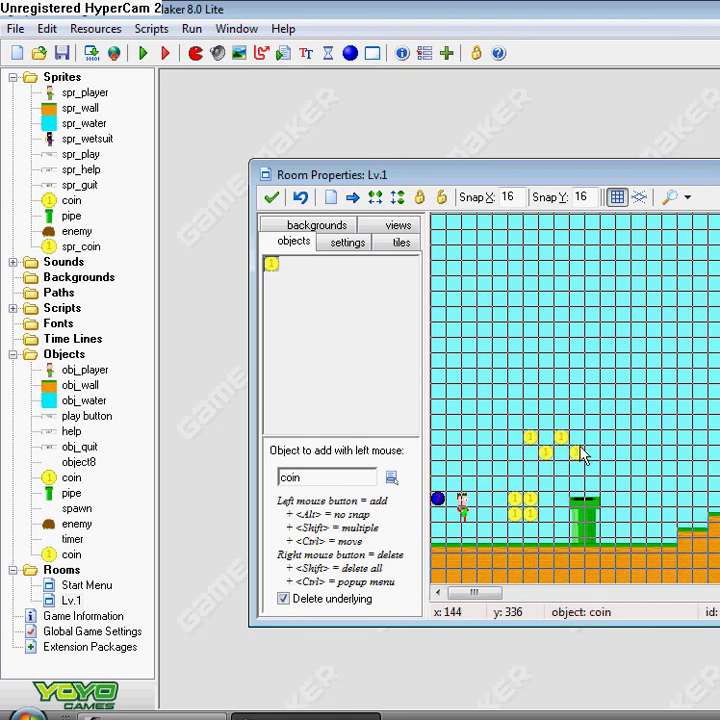
click(592, 440)
click(515, 454)
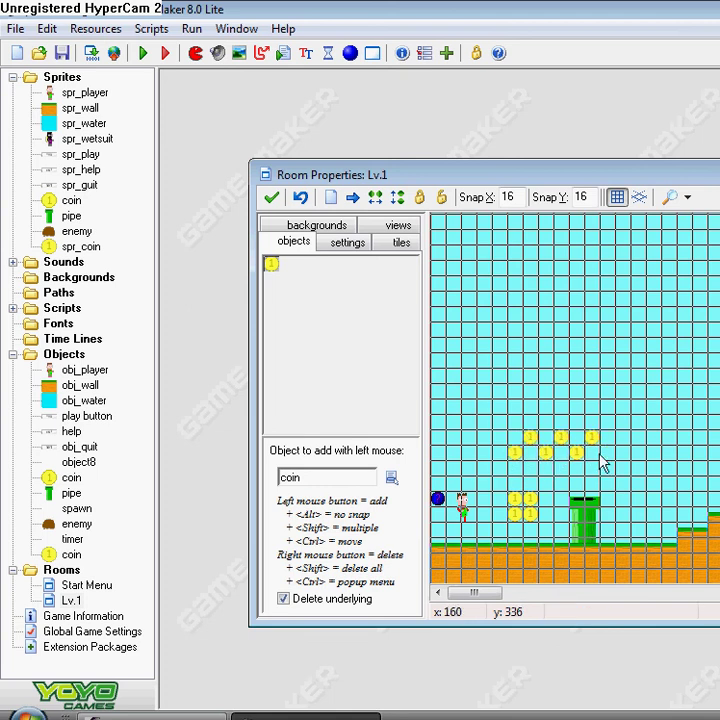
click(271, 197)
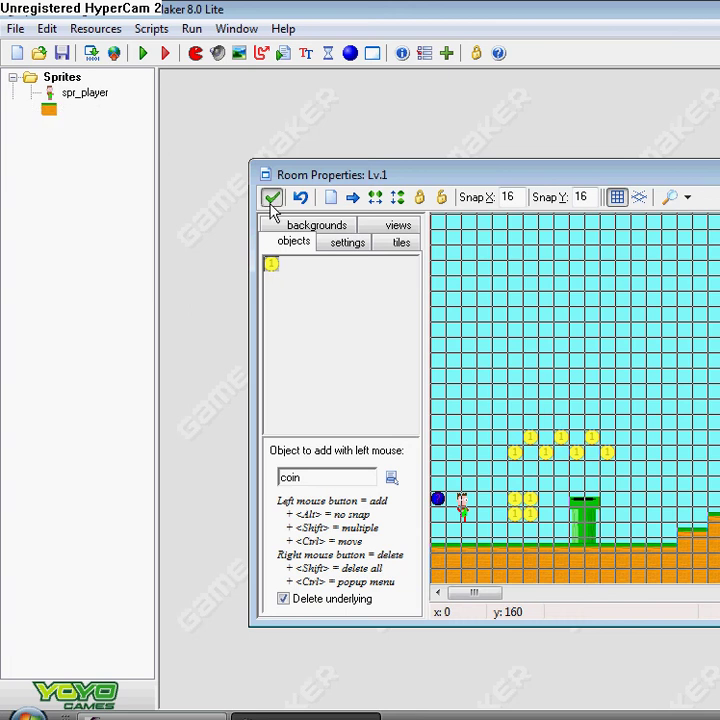
Run the game, press PLAY, and jump right through the first coins onto the pipe.
click(145, 54)
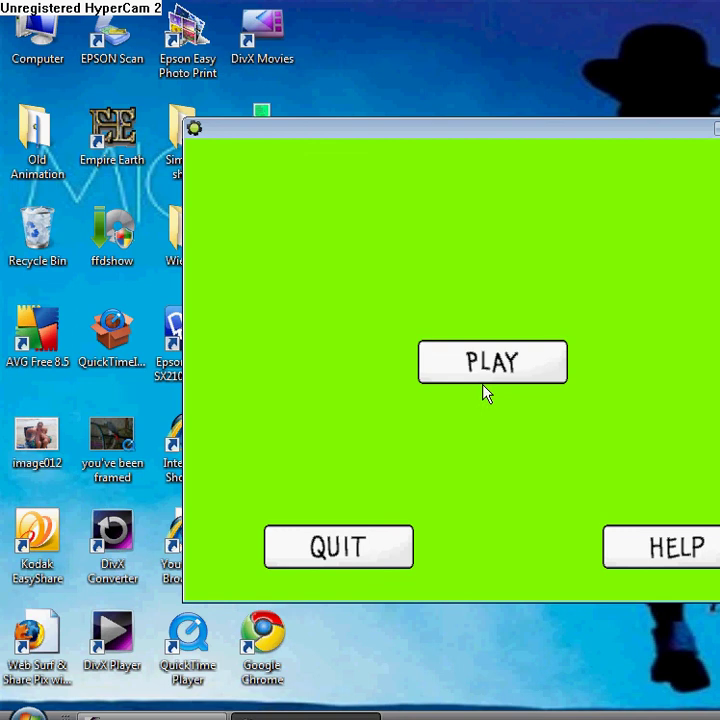
click(484, 380)
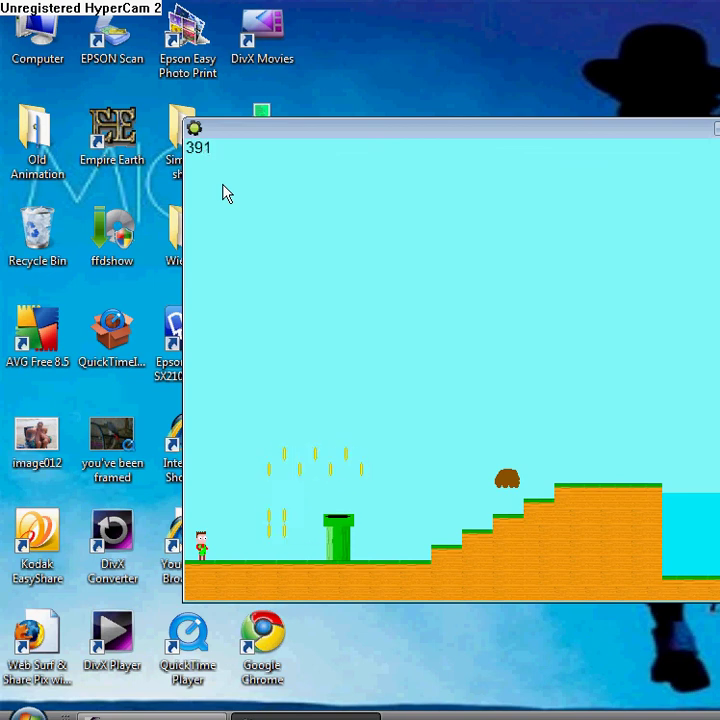
key(Right)
key(Up)
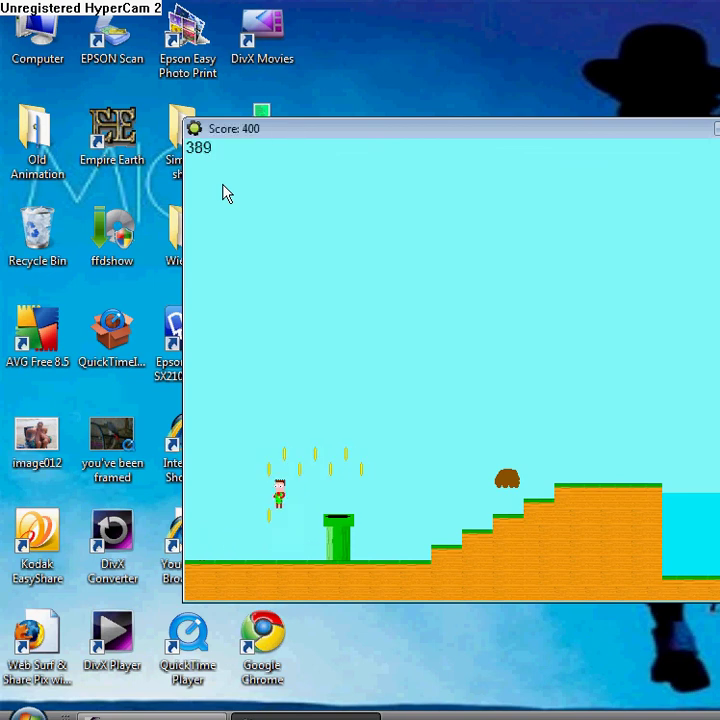
key(Right)
key(Up)
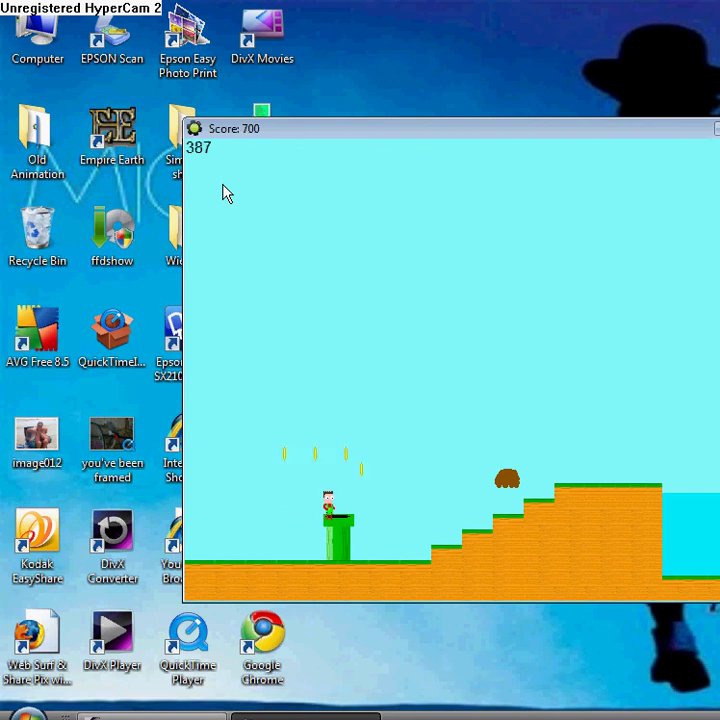
Jump back and forth around the pipe and steps collecting the remaining coins.
key(Right)
key(Up)
key(Left)
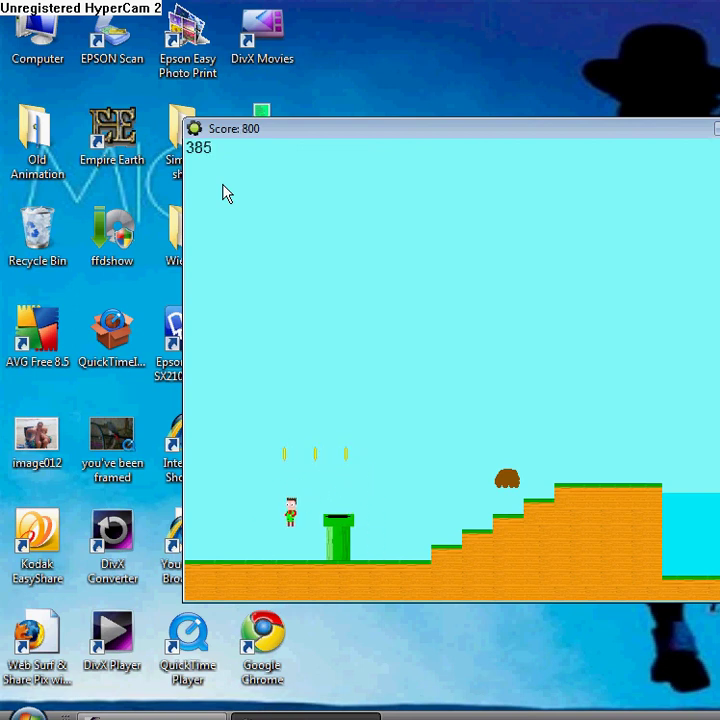
key(Right)
key(Up)
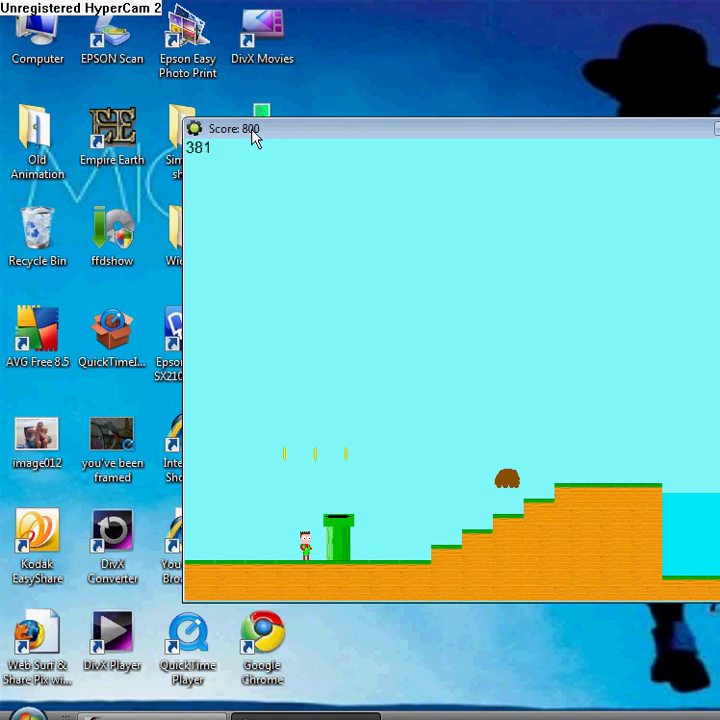
key(Up)
key(Right)
key(Up)
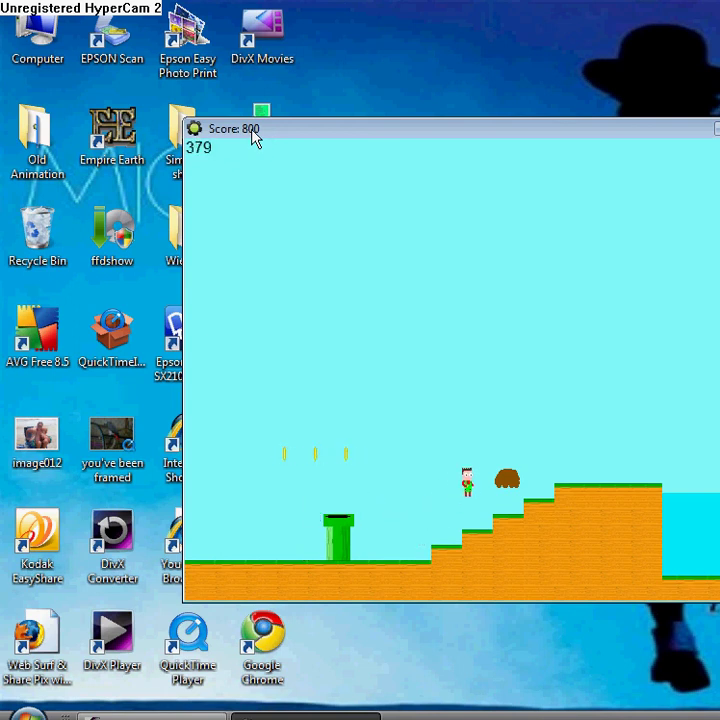
key(Left)
key(Up)
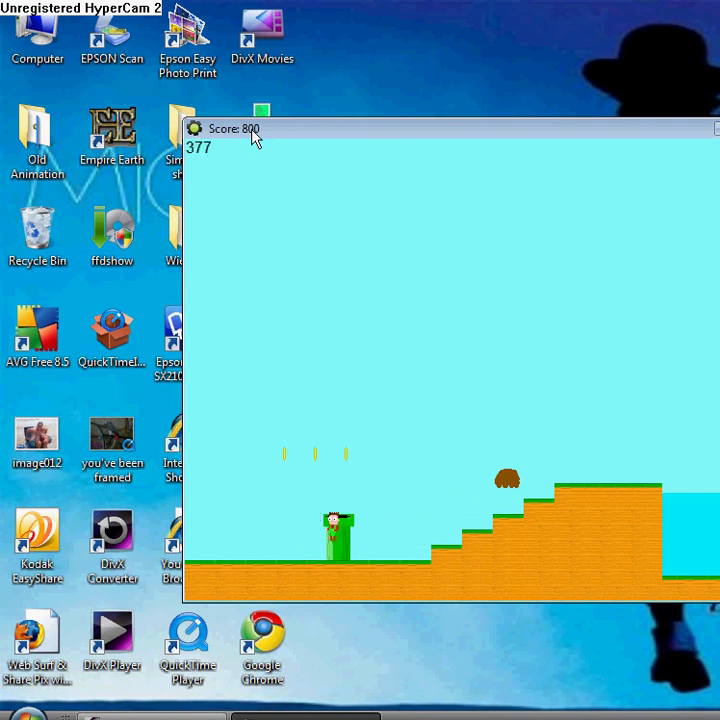